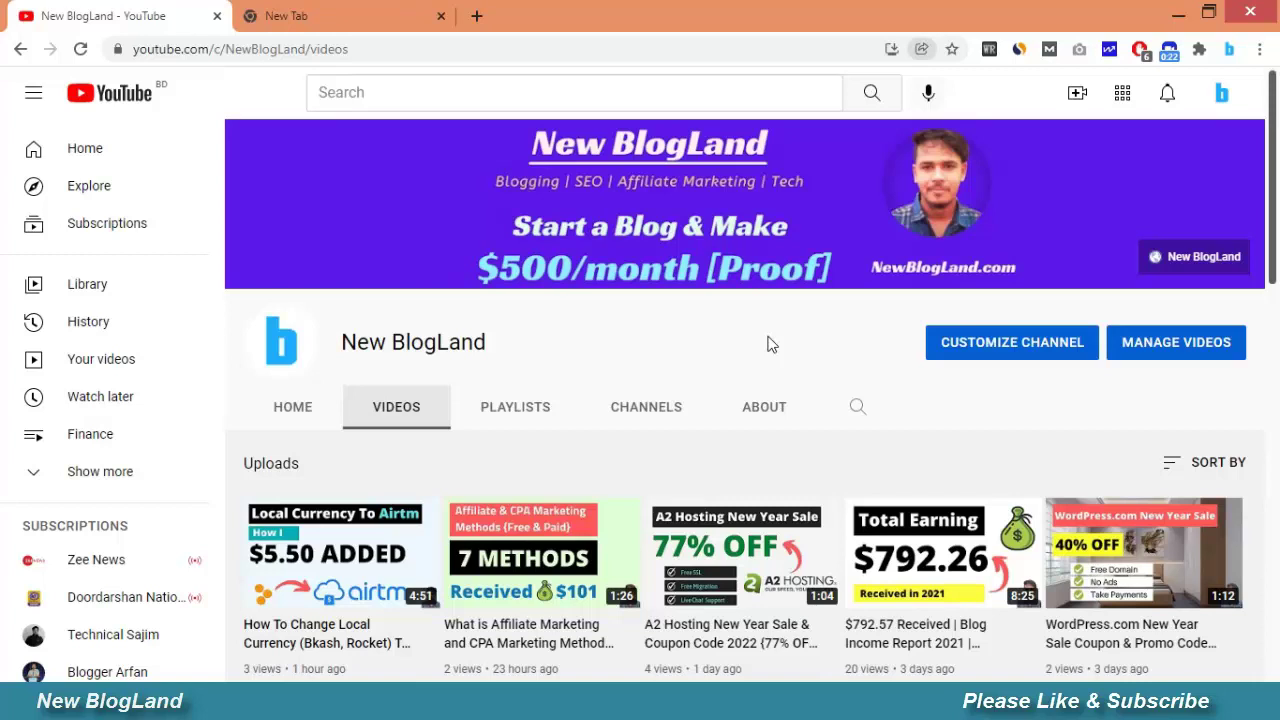
Load airtm.com, sign in to the wallet and dismiss the invite-friends card.
{"action": "left_click", "coordinate": [288, 14]}
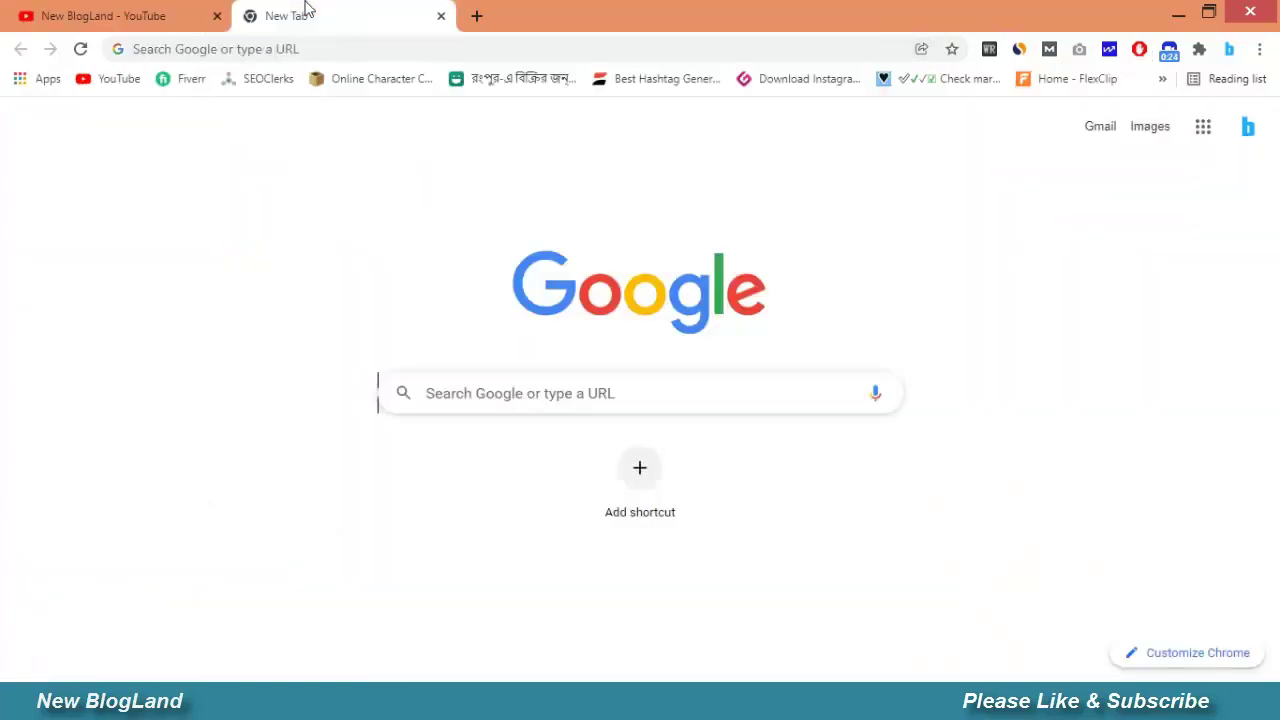
{"action": "left_click", "coordinate": [338, 50]}
{"action": "type", "text": "airtm.com"}
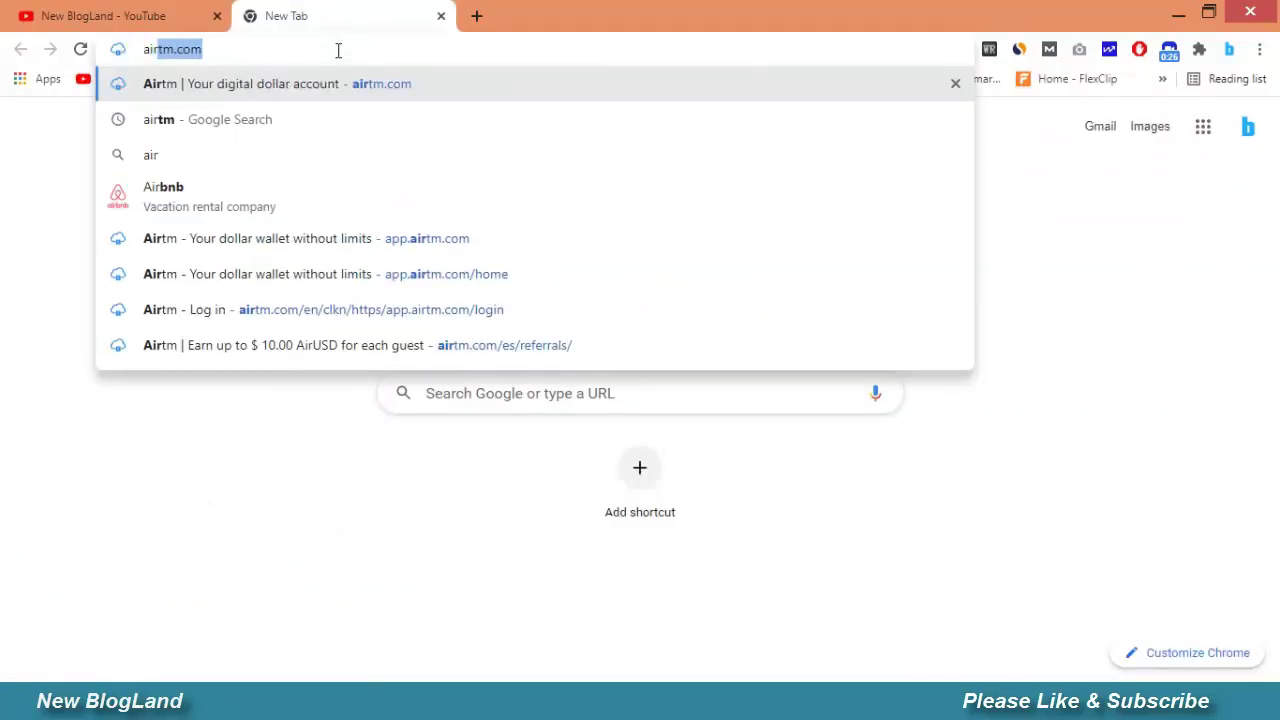
{"action": "key", "text": "Return"}
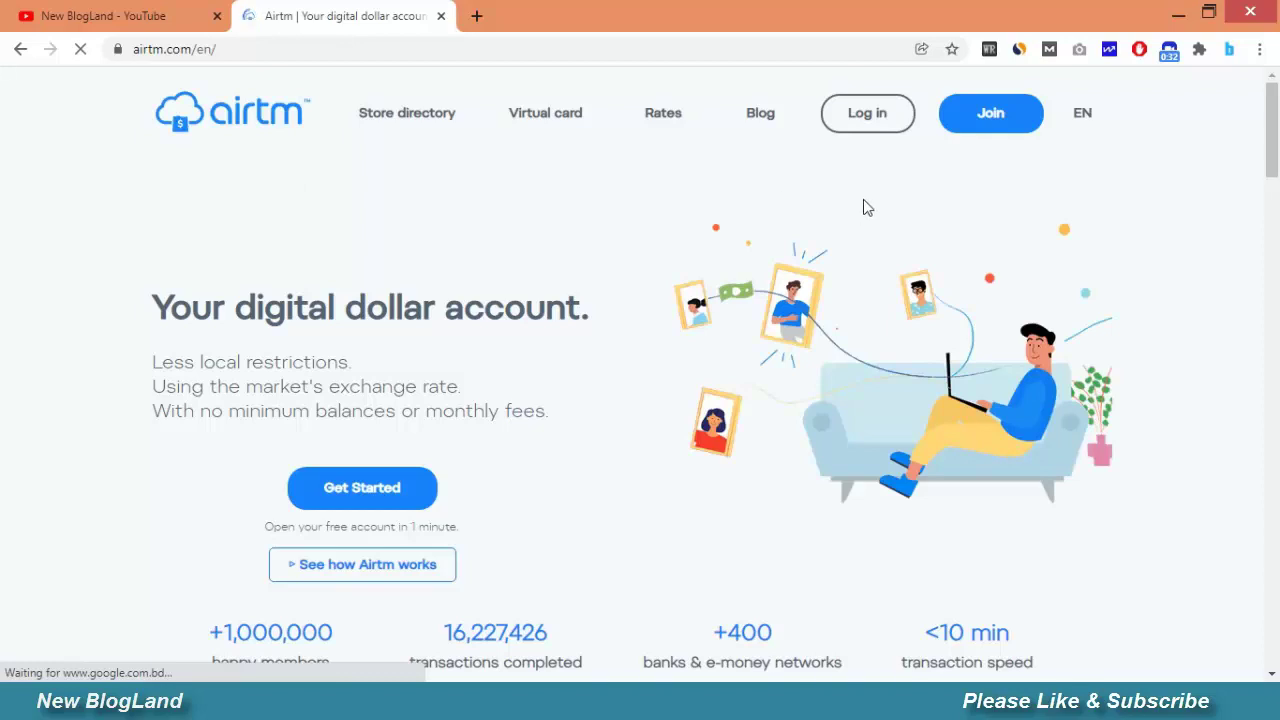
{"action": "left_click", "coordinate": [867, 118]}
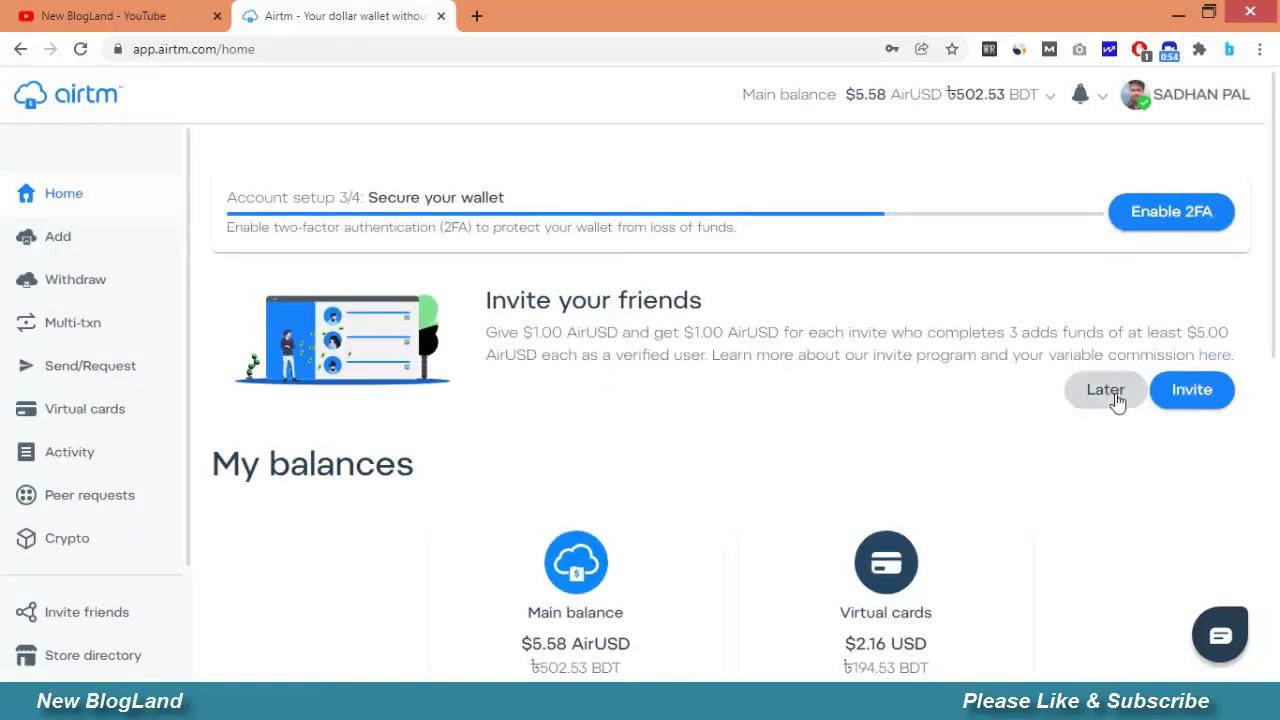
{"action": "left_click", "coordinate": [1110, 392]}
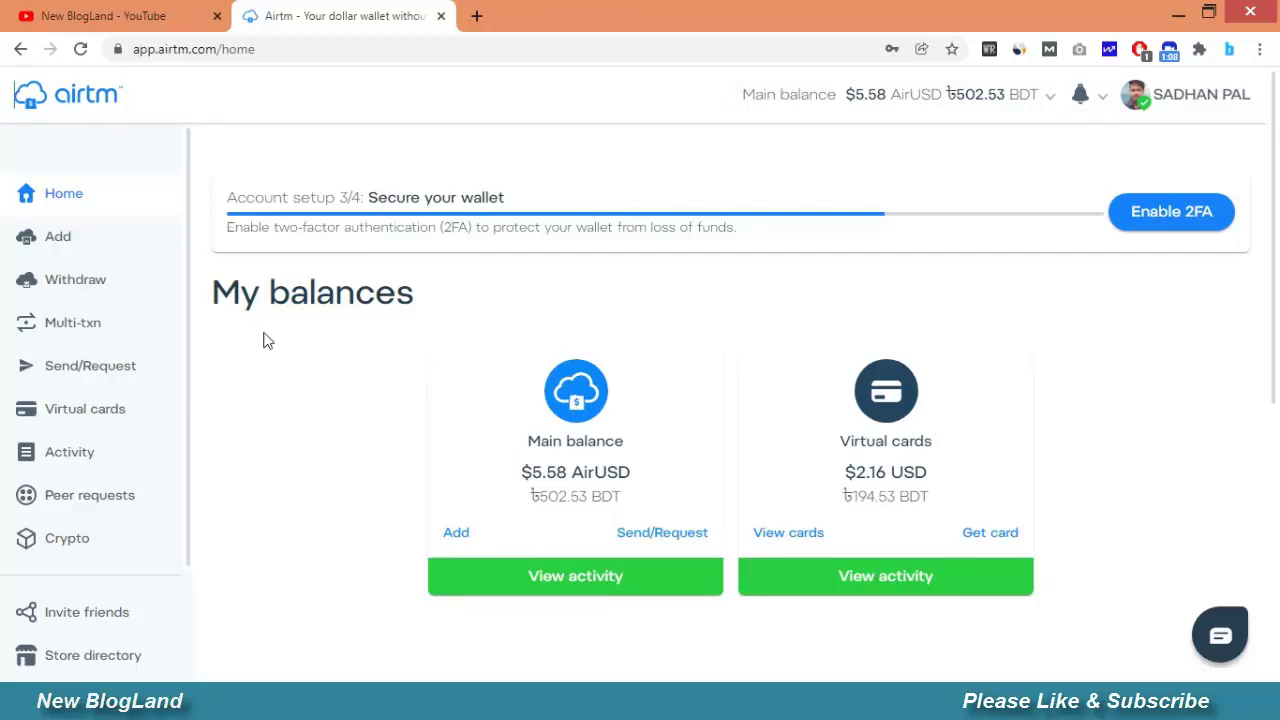
Start a PayPal withdrawal with funds to receive set to 5, sending $5.50 AirUSD.
{"action": "left_click", "coordinate": [100, 287]}
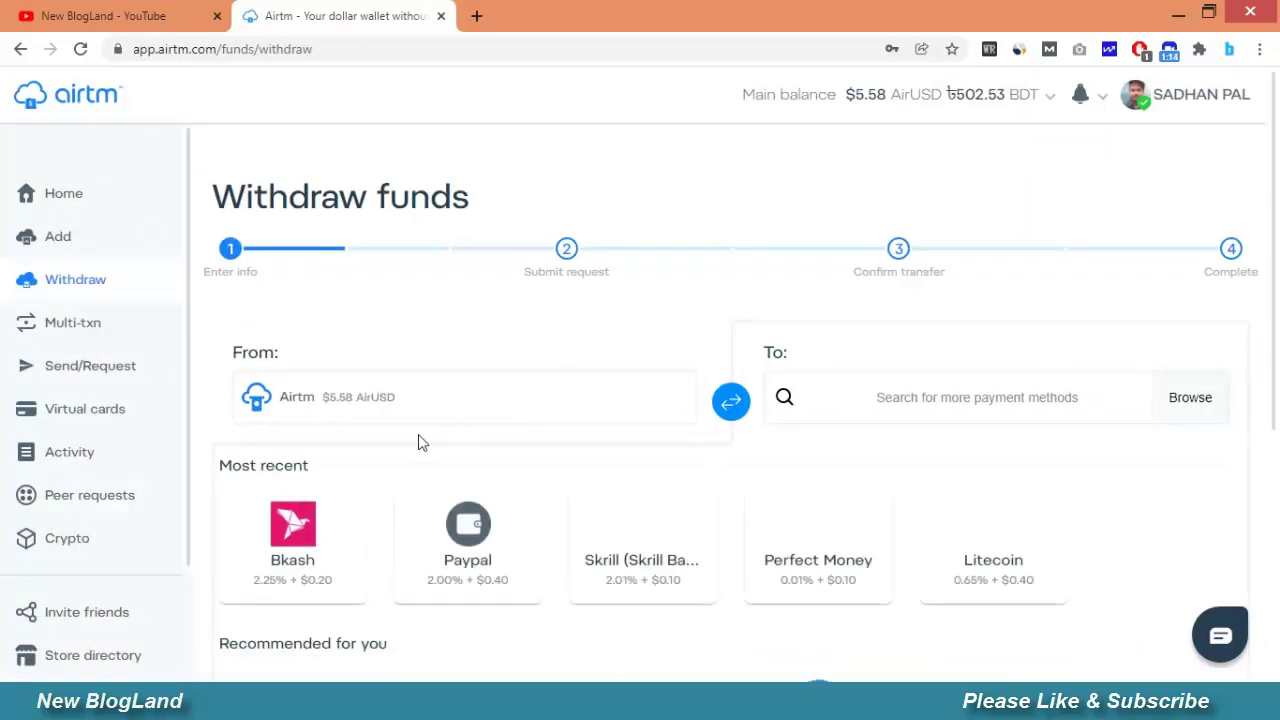
{"action": "left_click", "coordinate": [482, 566]}
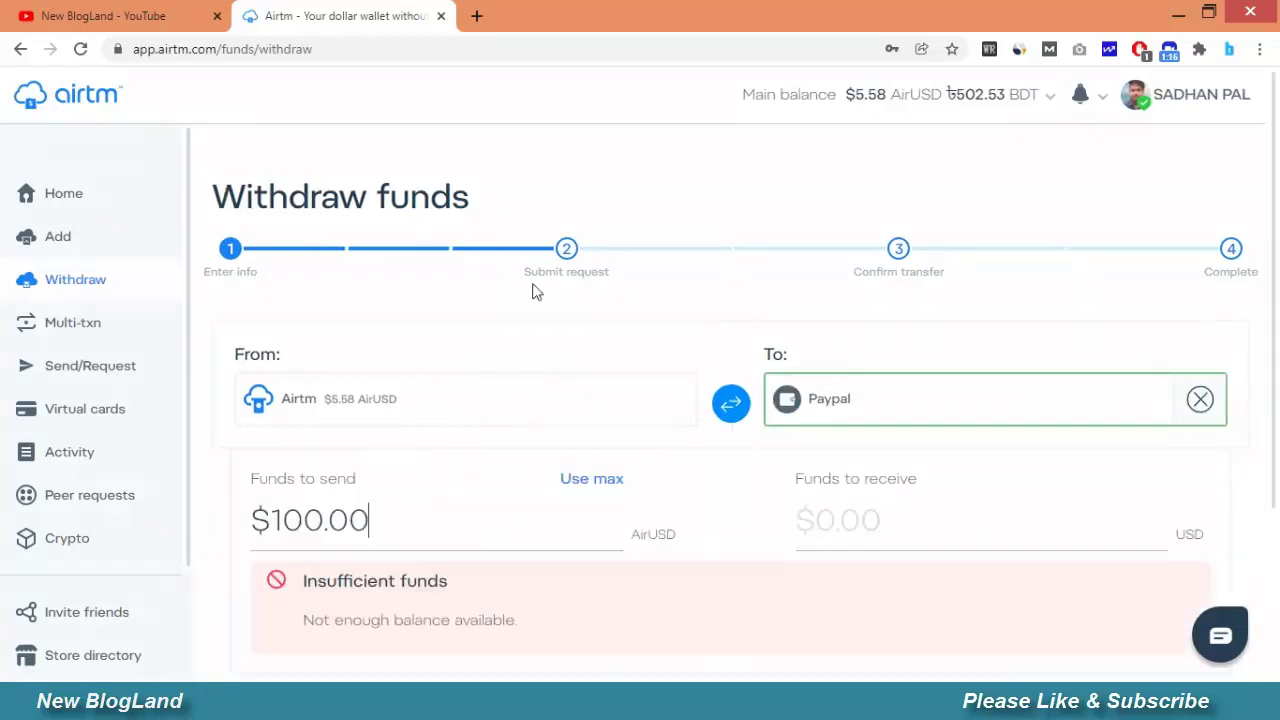
{"action": "scroll", "coordinate": [610, 292], "scroll_direction": "down", "scroll_amount": 2}
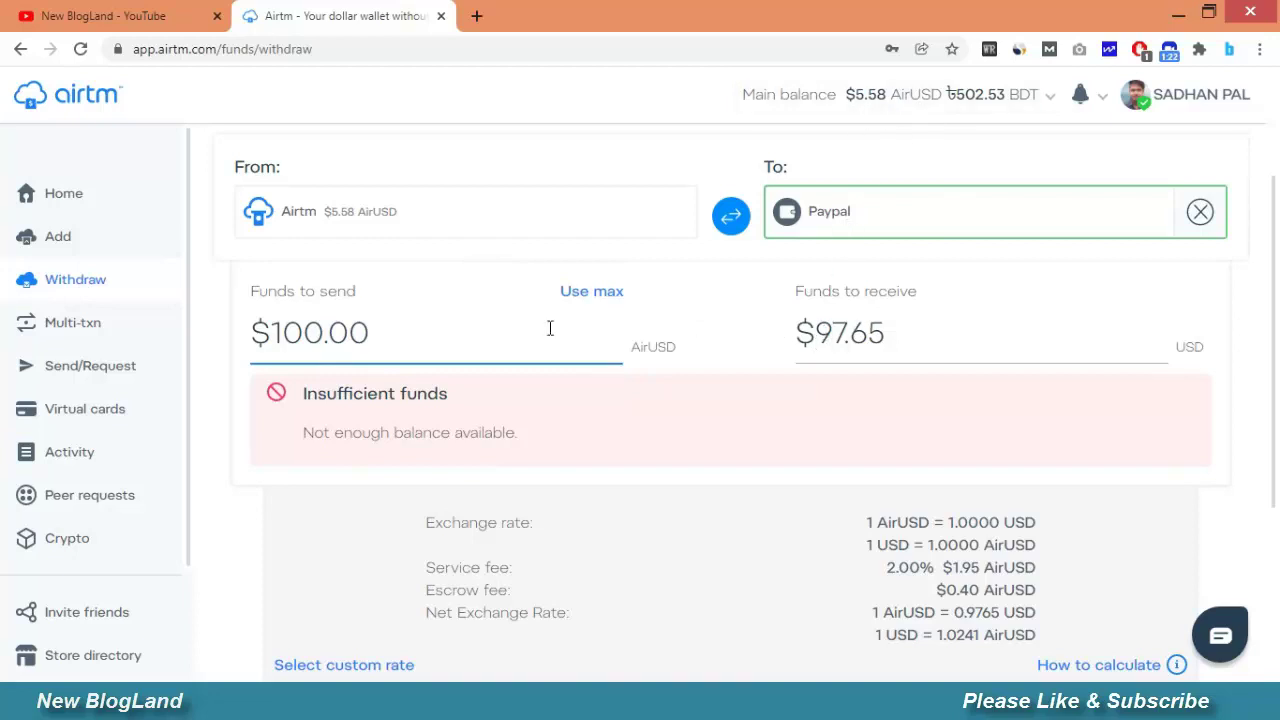
{"action": "left_click_drag", "start_coordinate": [266, 334], "coordinate": [418, 334]}
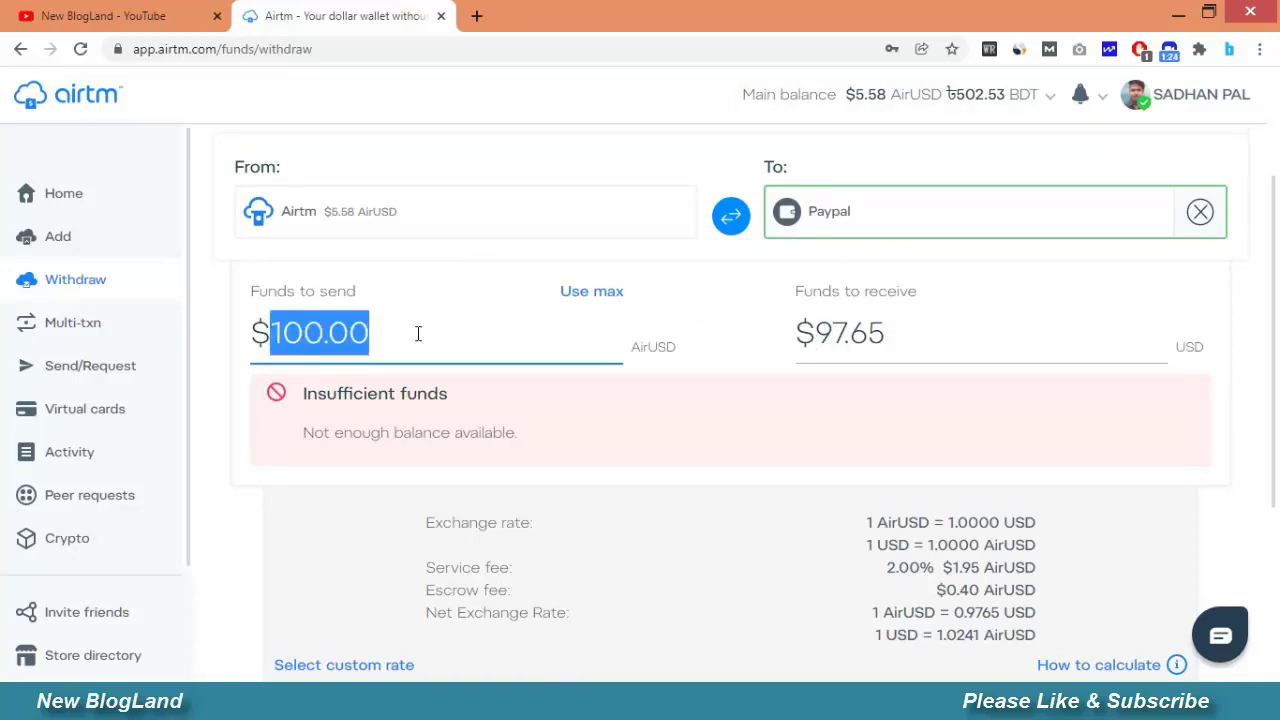
{"action": "left_click_drag", "start_coordinate": [818, 334], "coordinate": [1001, 333]}
{"action": "type", "text": "5"}
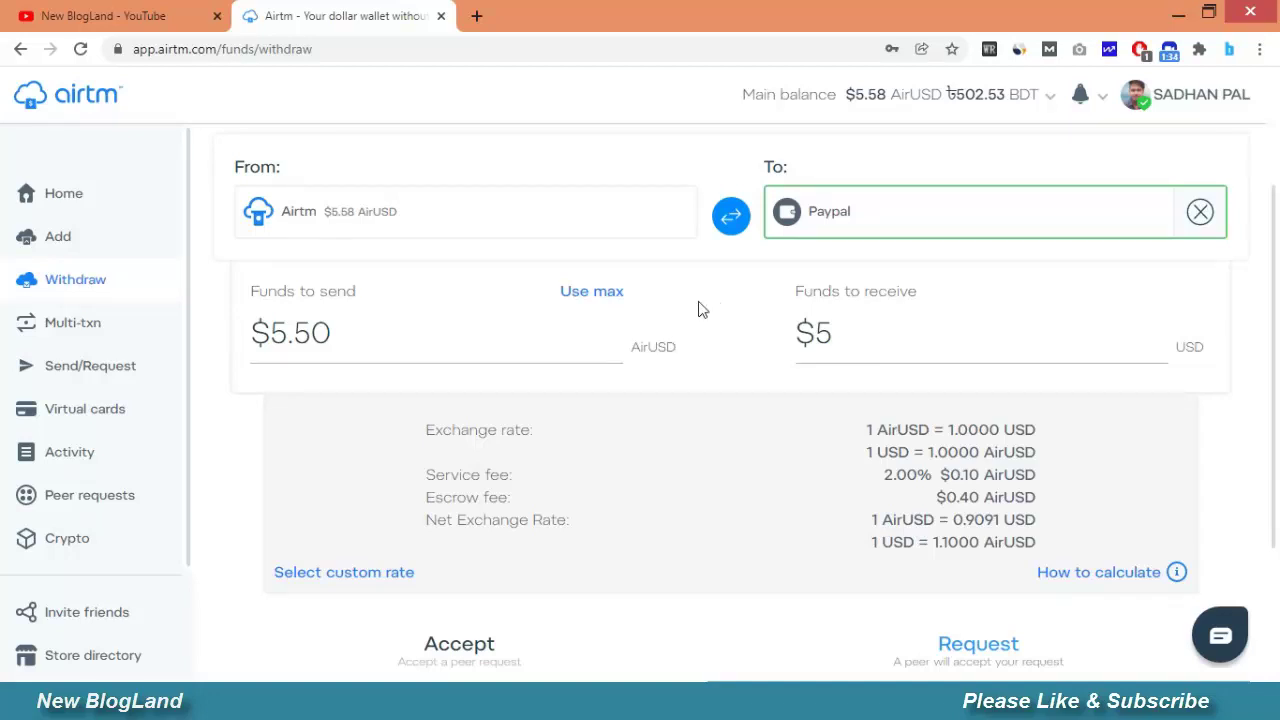
{"action": "scroll", "coordinate": [705, 316], "scroll_direction": "down", "scroll_amount": 3}
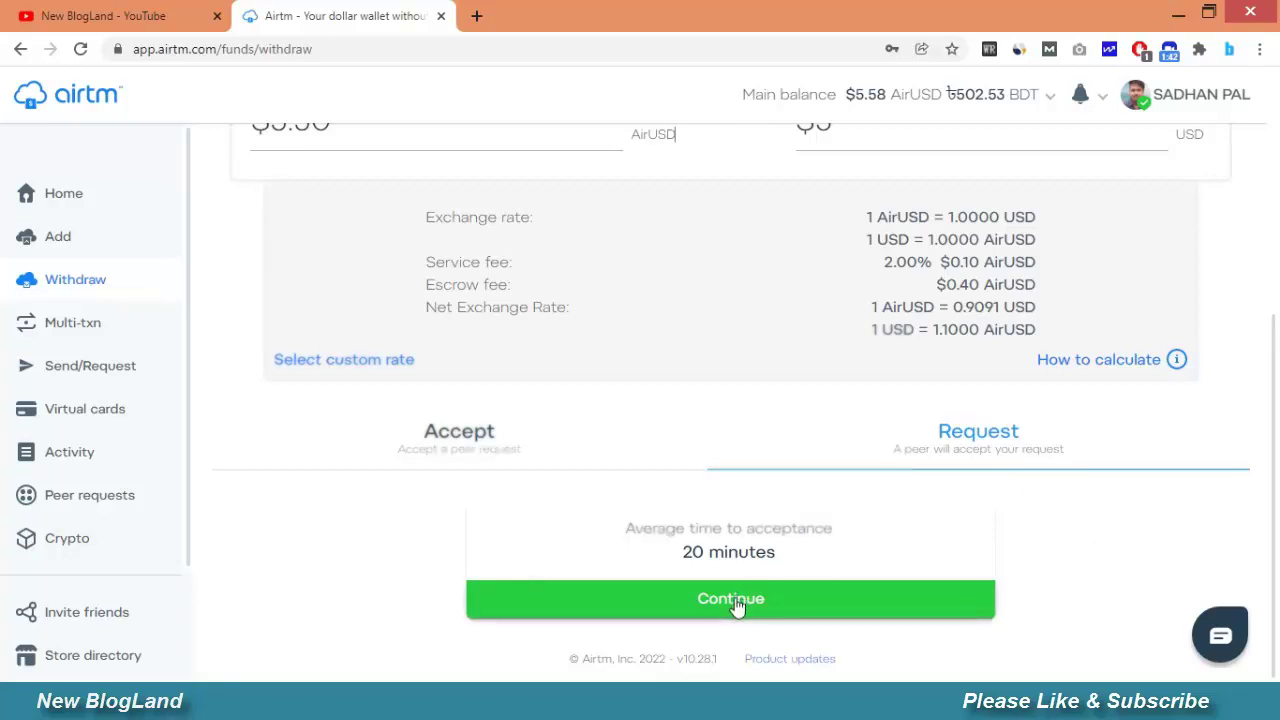
Review the PayPal payment-method details and submit the withdrawal request.
{"action": "left_click", "coordinate": [736, 605]}
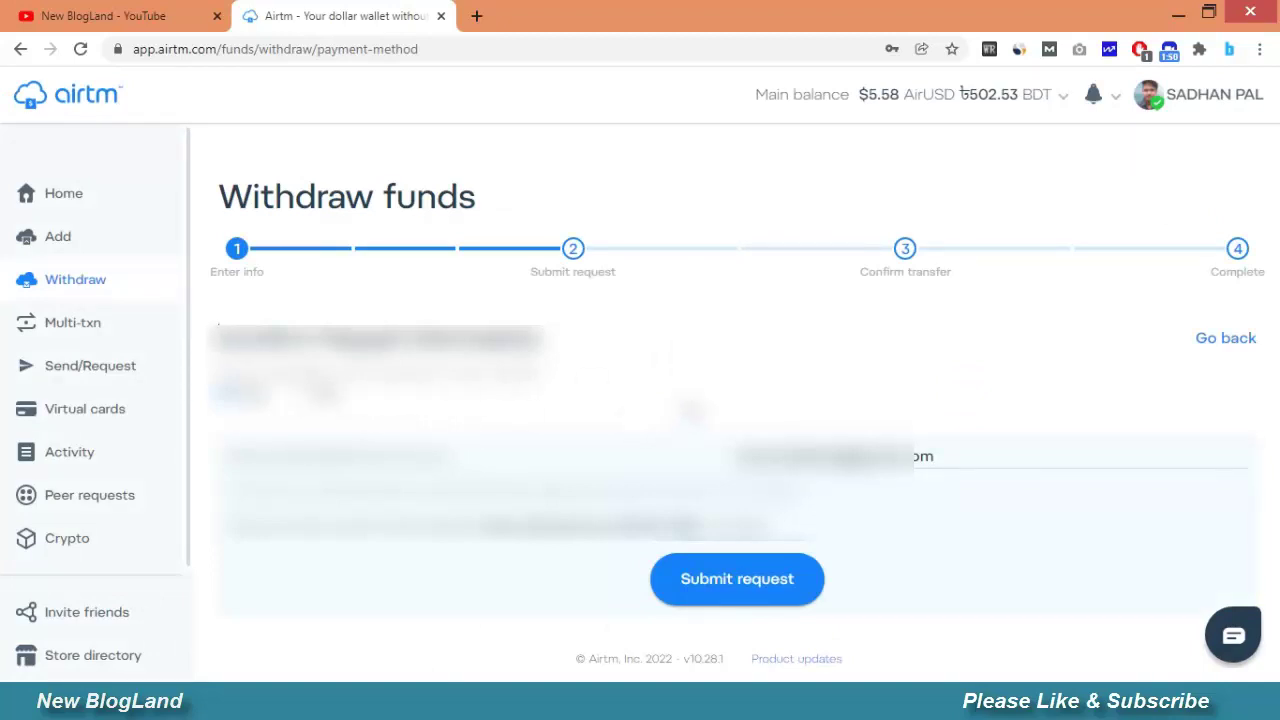
{"action": "left_click", "coordinate": [713, 588]}
{"action": "left_click", "coordinate": [741, 579]}
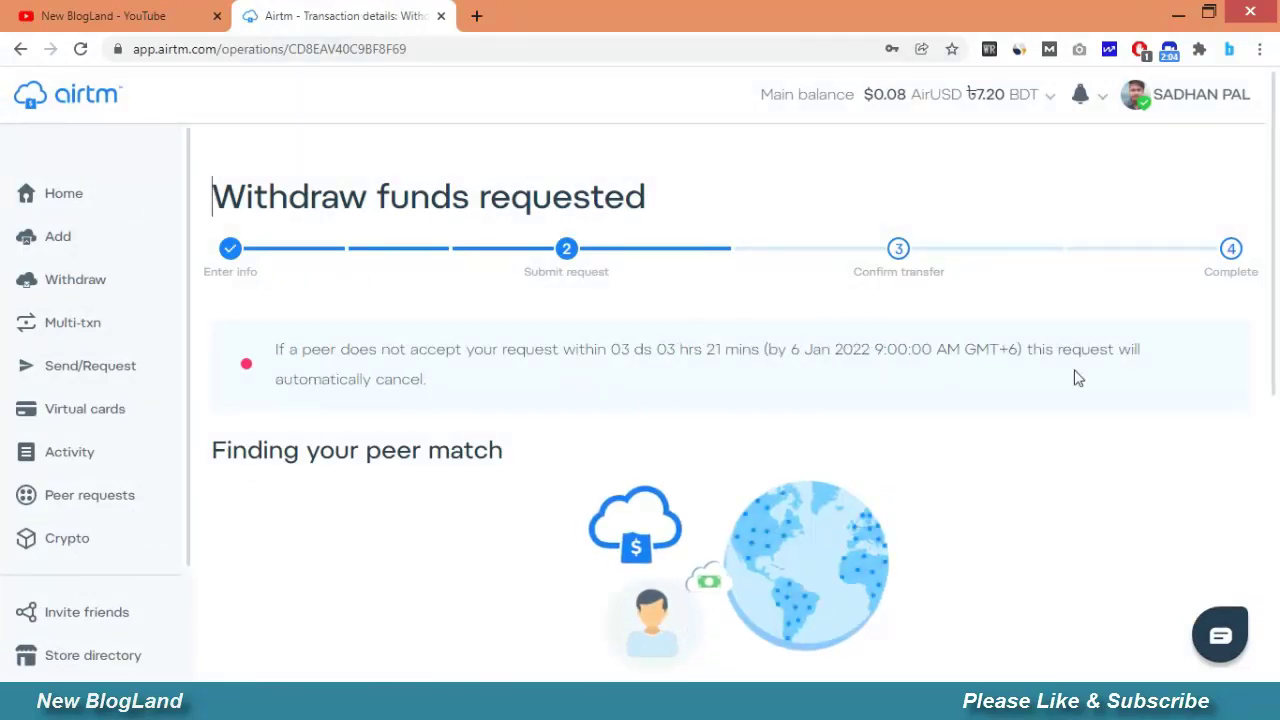
Scroll through the transaction details until the peer accepts the $5.00 PayPal withdrawal.
{"action": "scroll", "coordinate": [1180, 364], "scroll_direction": "down", "scroll_amount": 2}
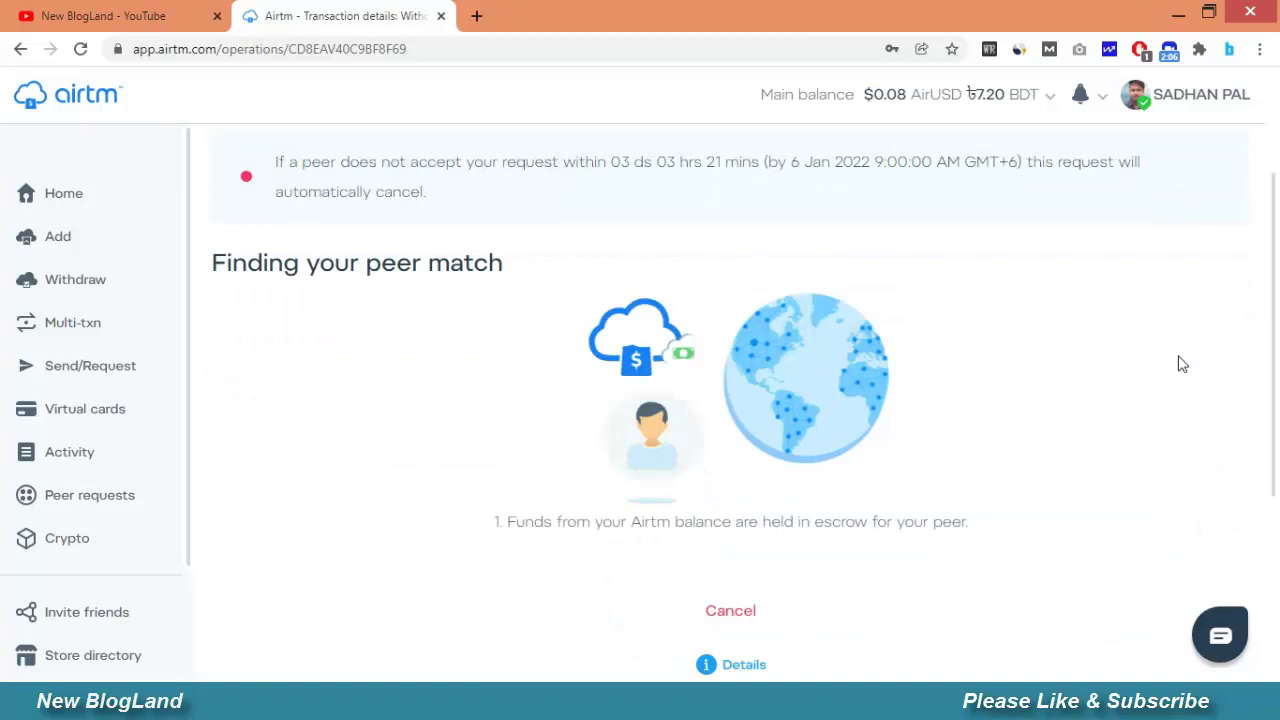
{"action": "scroll", "coordinate": [1180, 364], "scroll_direction": "down", "scroll_amount": 3}
{"action": "scroll", "coordinate": [1020, 357], "scroll_direction": "down", "scroll_amount": 1}
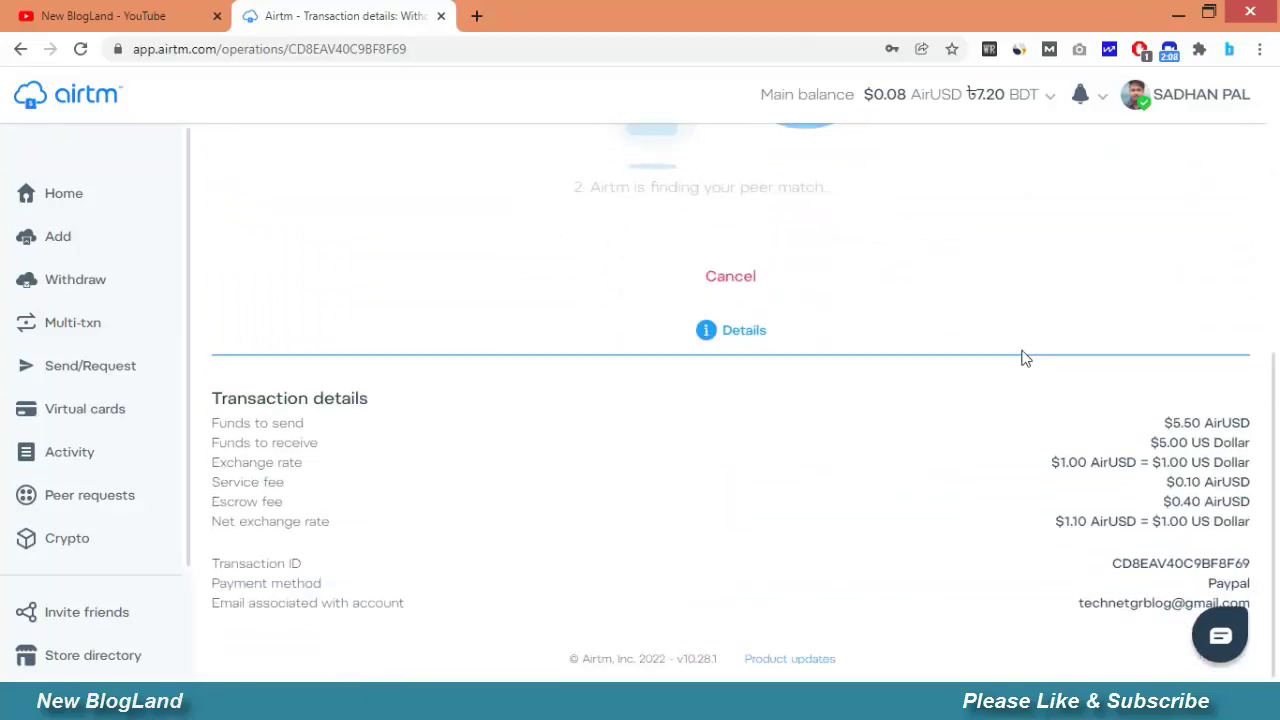
{"action": "scroll", "coordinate": [1022, 357], "scroll_direction": "up", "scroll_amount": 5}
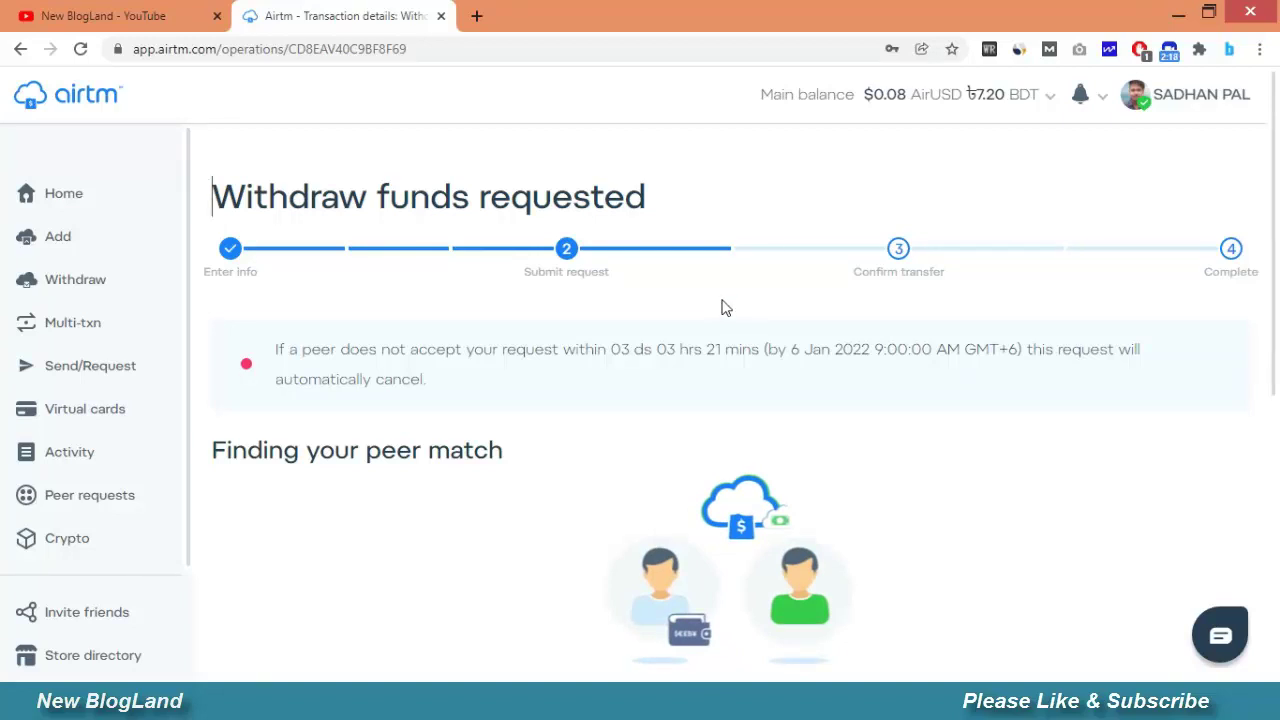
{"action": "scroll", "coordinate": [738, 298], "scroll_direction": "down", "scroll_amount": 2}
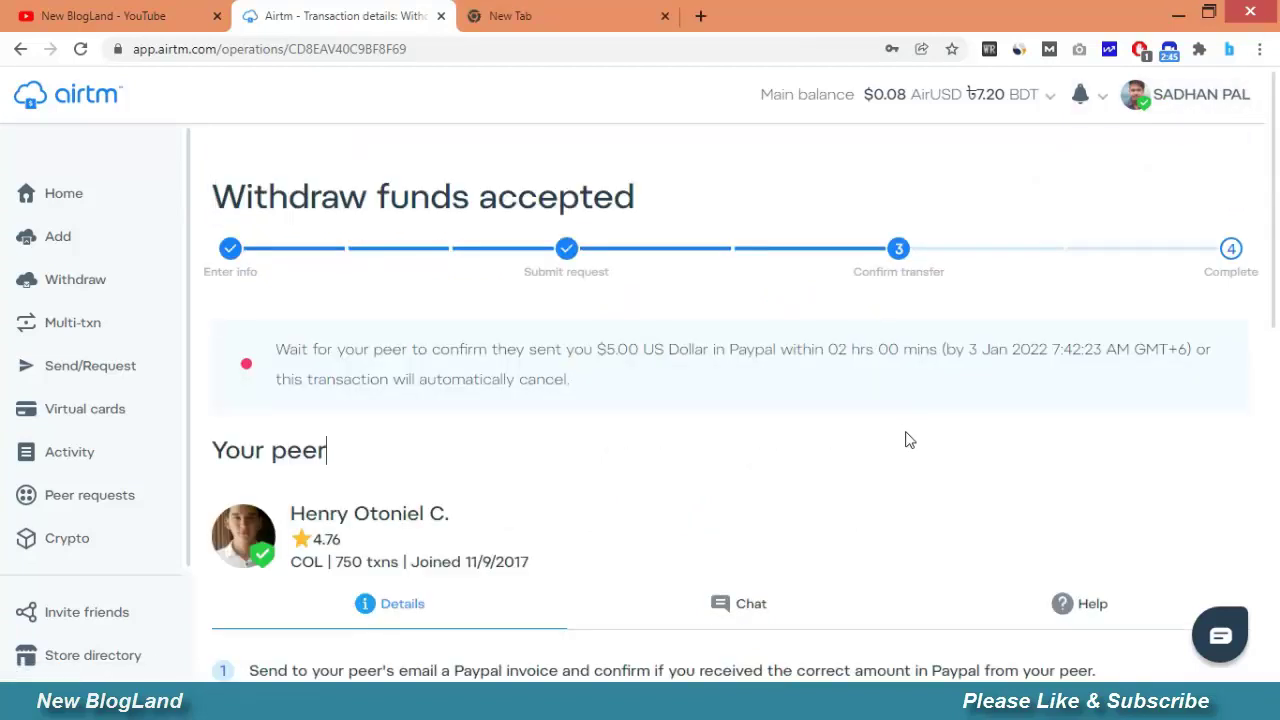
Scroll the accepted withdrawal page and open the chat with the peer.
{"action": "scroll", "coordinate": [840, 510], "scroll_direction": "down", "scroll_amount": 2}
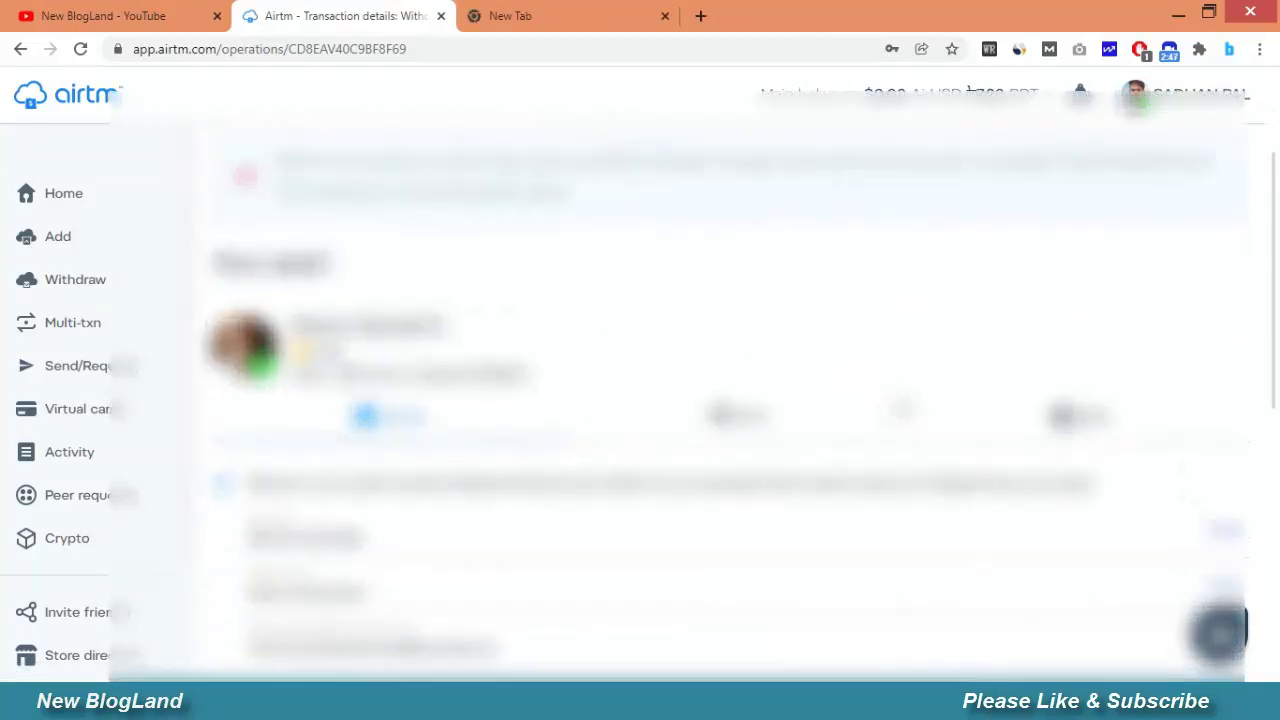
{"action": "scroll", "coordinate": [853, 293], "scroll_direction": "down", "scroll_amount": 3}
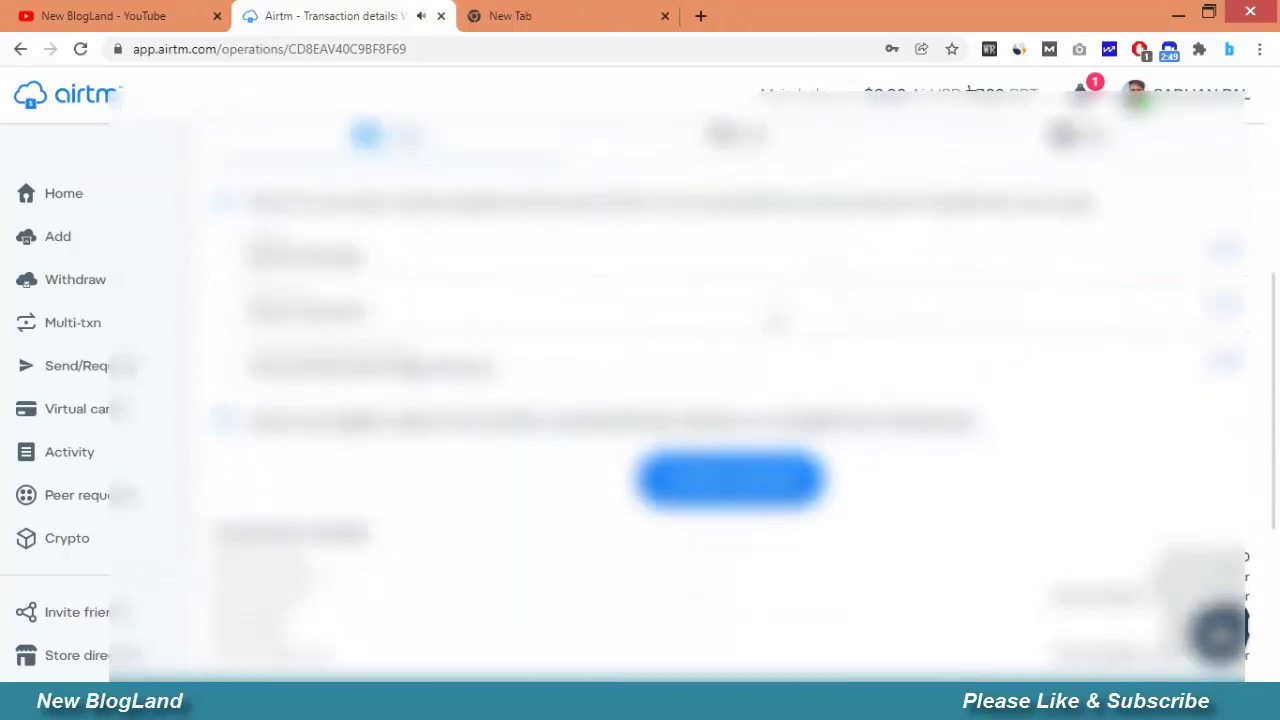
{"action": "scroll", "coordinate": [781, 322], "scroll_direction": "up", "scroll_amount": 4}
{"action": "scroll", "coordinate": [781, 312], "scroll_direction": "down", "scroll_amount": 1}
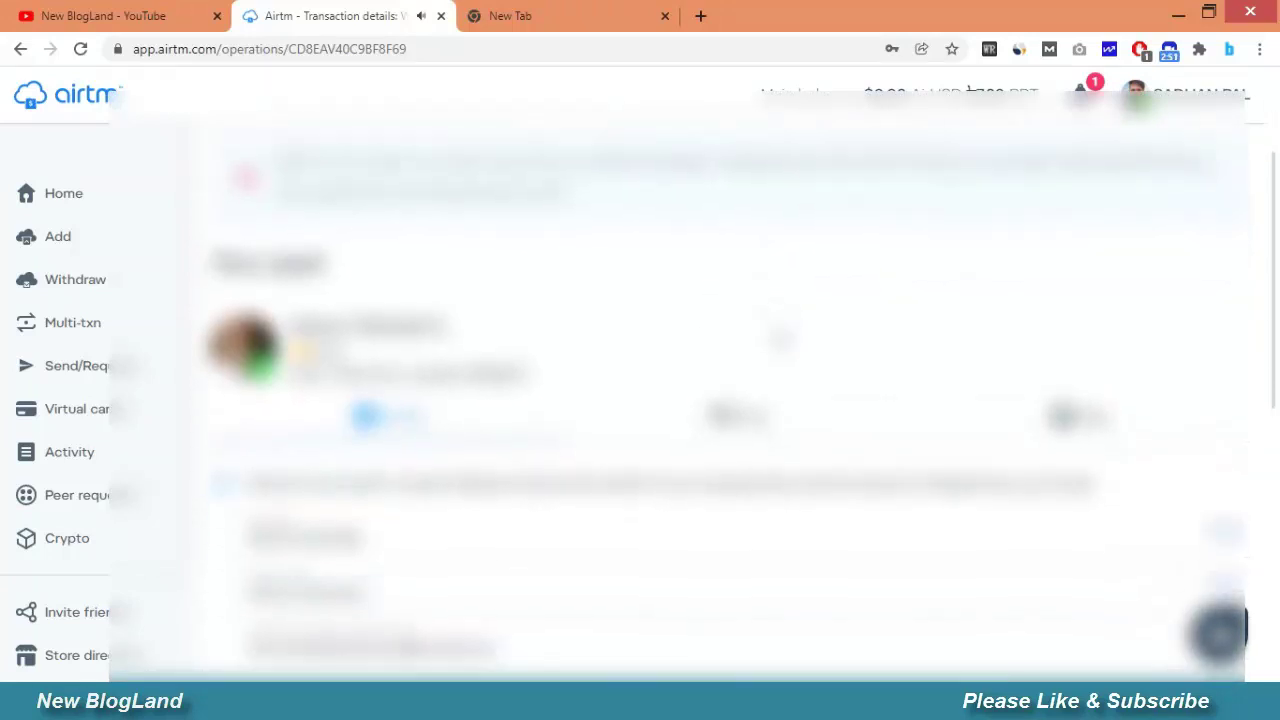
{"action": "left_click", "coordinate": [740, 415]}
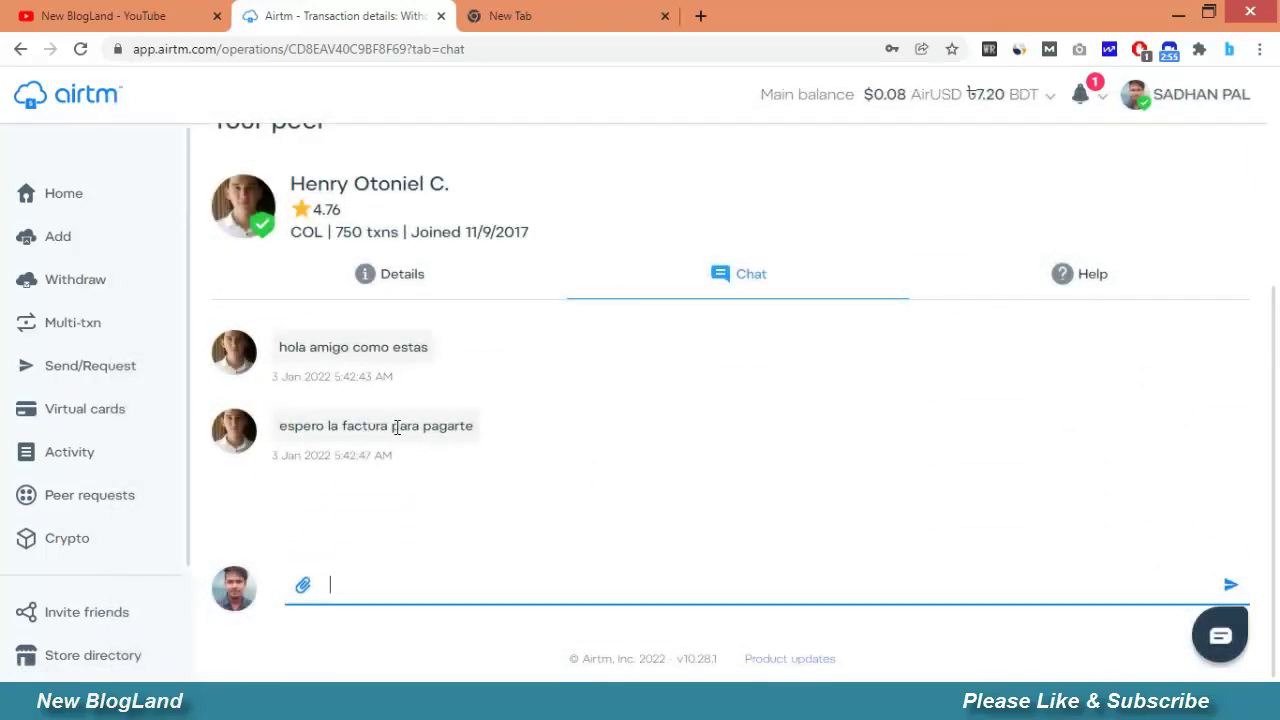
Select and copy the peer's second message asking for an invoice.
{"action": "double_click", "coordinate": [397, 427]}
{"action": "left_click", "coordinate": [399, 427]}
{"action": "key", "text": "ctrl+c"}
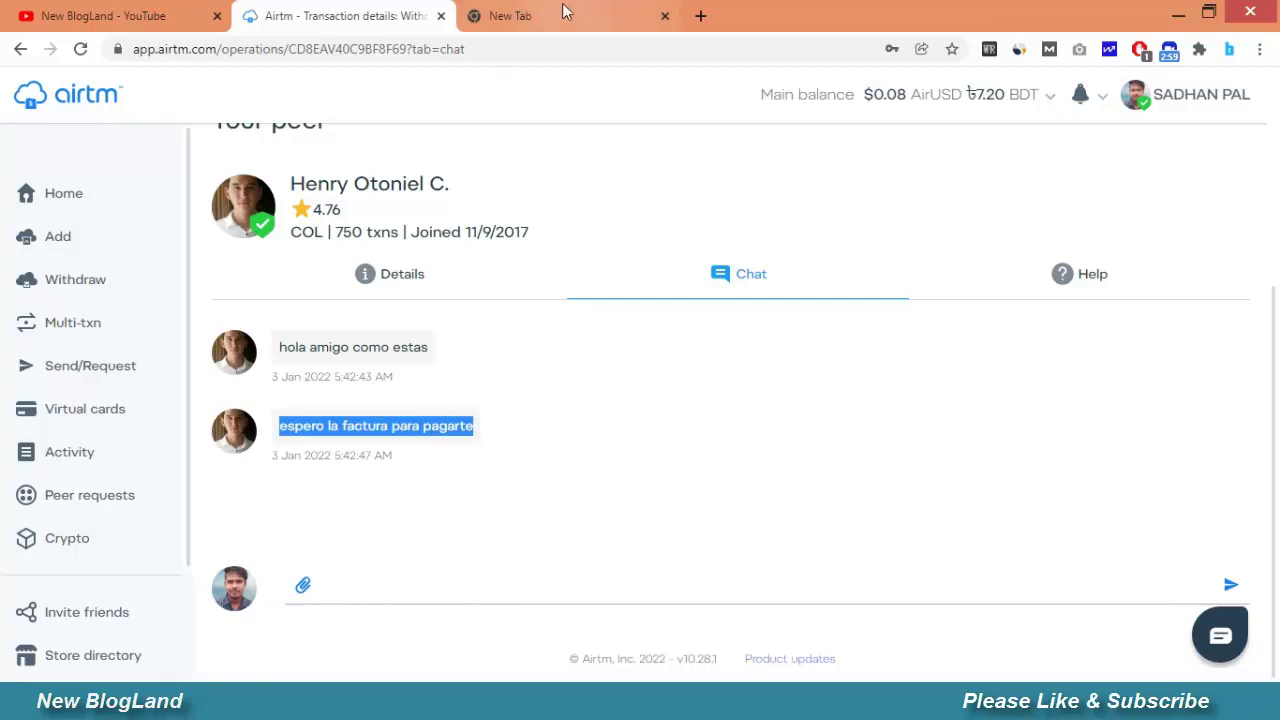
{"action": "left_click", "coordinate": [530, 18]}
Translate the peer's Spanish message in Google Translate: 'I wait for the bill to pay you'.
{"action": "type", "text": "translate"}
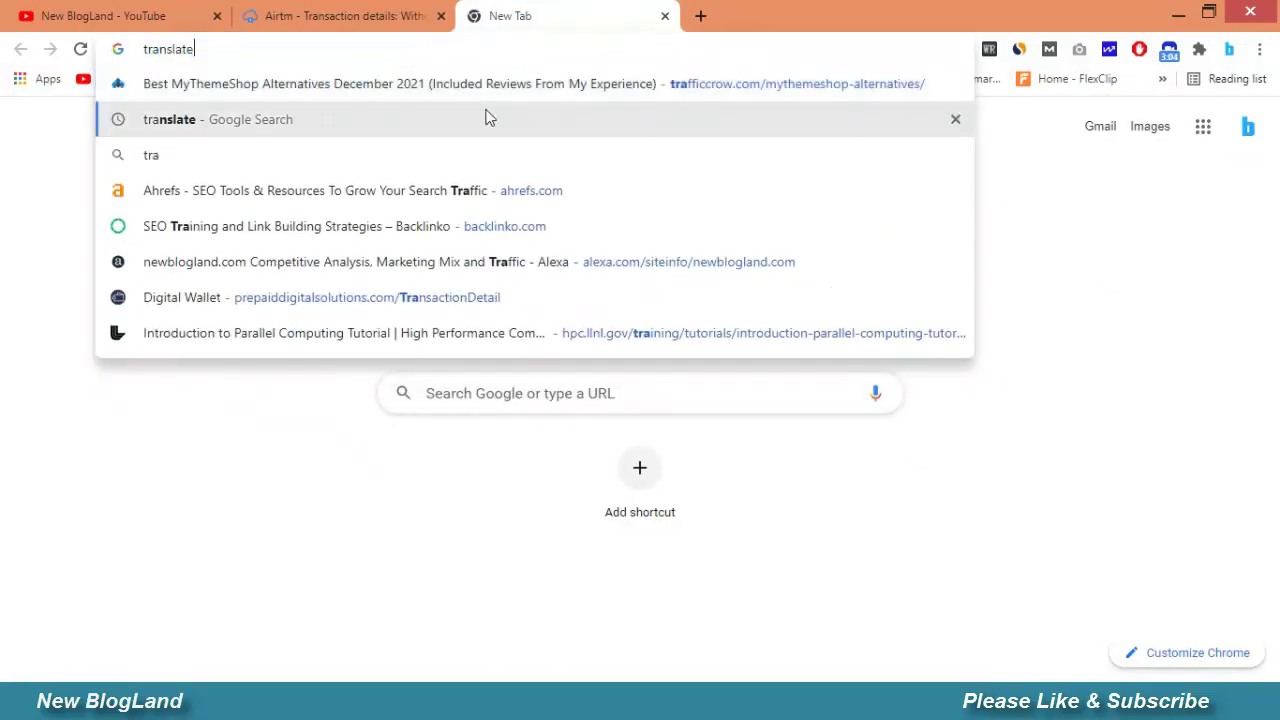
{"action": "left_click", "coordinate": [486, 117]}
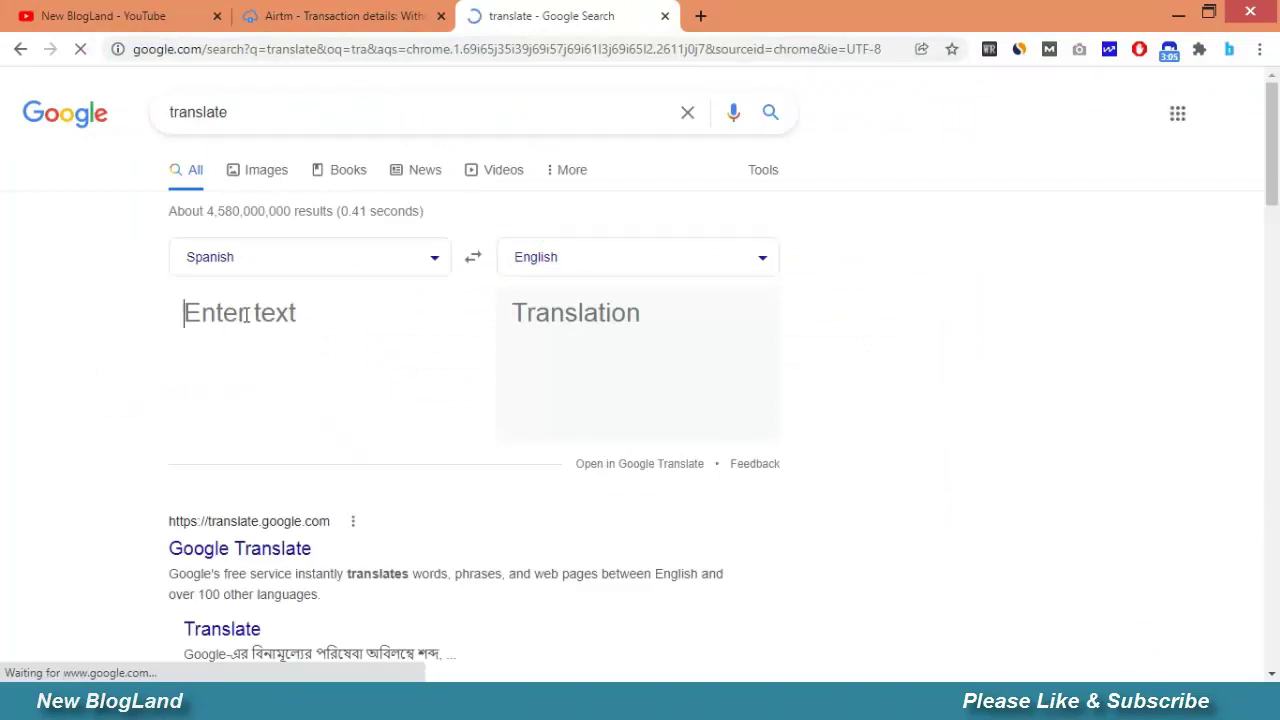
{"action": "left_click", "coordinate": [246, 314]}
{"action": "key", "text": "ctrl+v"}
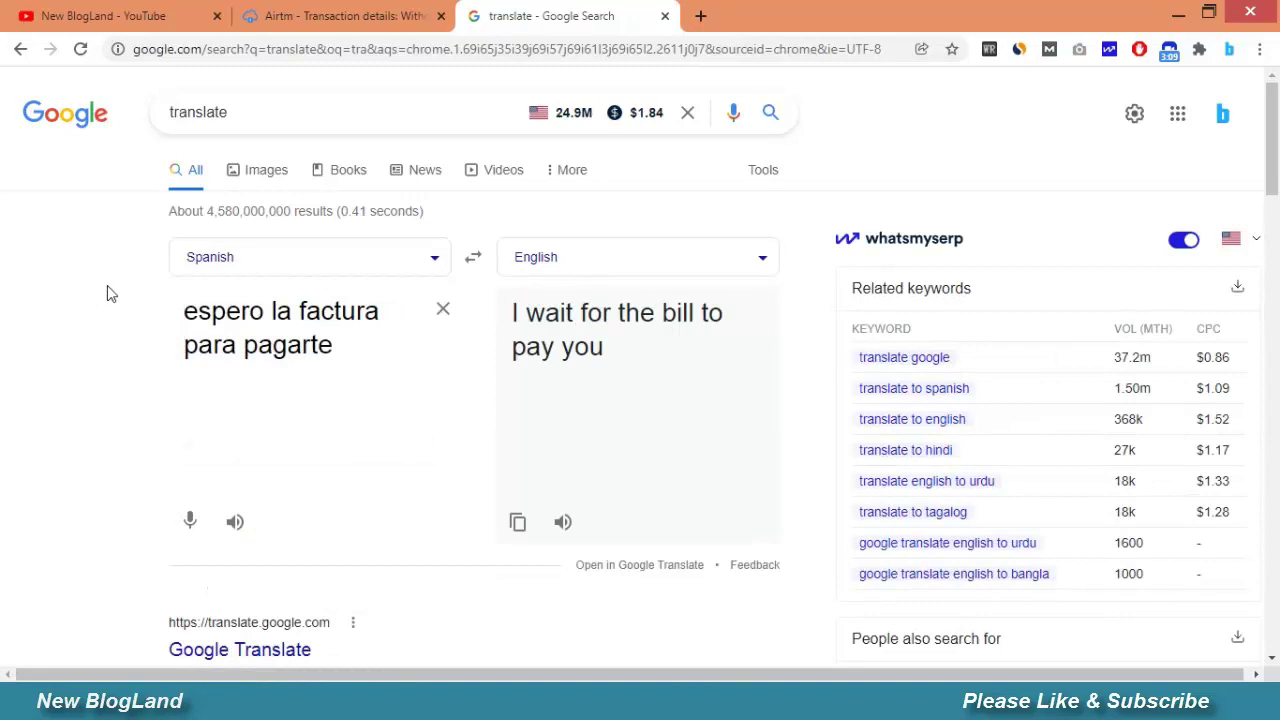
{"action": "left_click", "coordinate": [388, 12]}
Send the peer the chat replies 'wait', 'Hi' and 'I am sending the request'.
{"action": "left_click", "coordinate": [399, 580]}
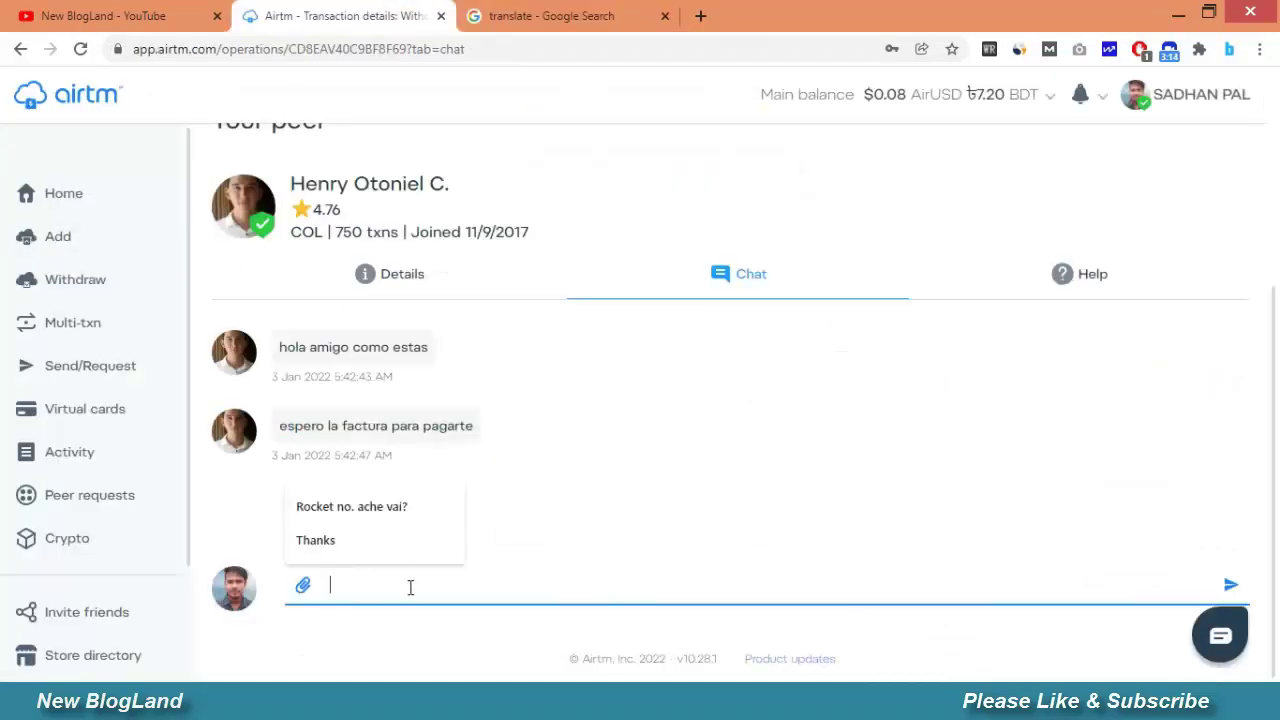
{"action": "type", "text": "wait"}
{"action": "key", "text": "Return"}
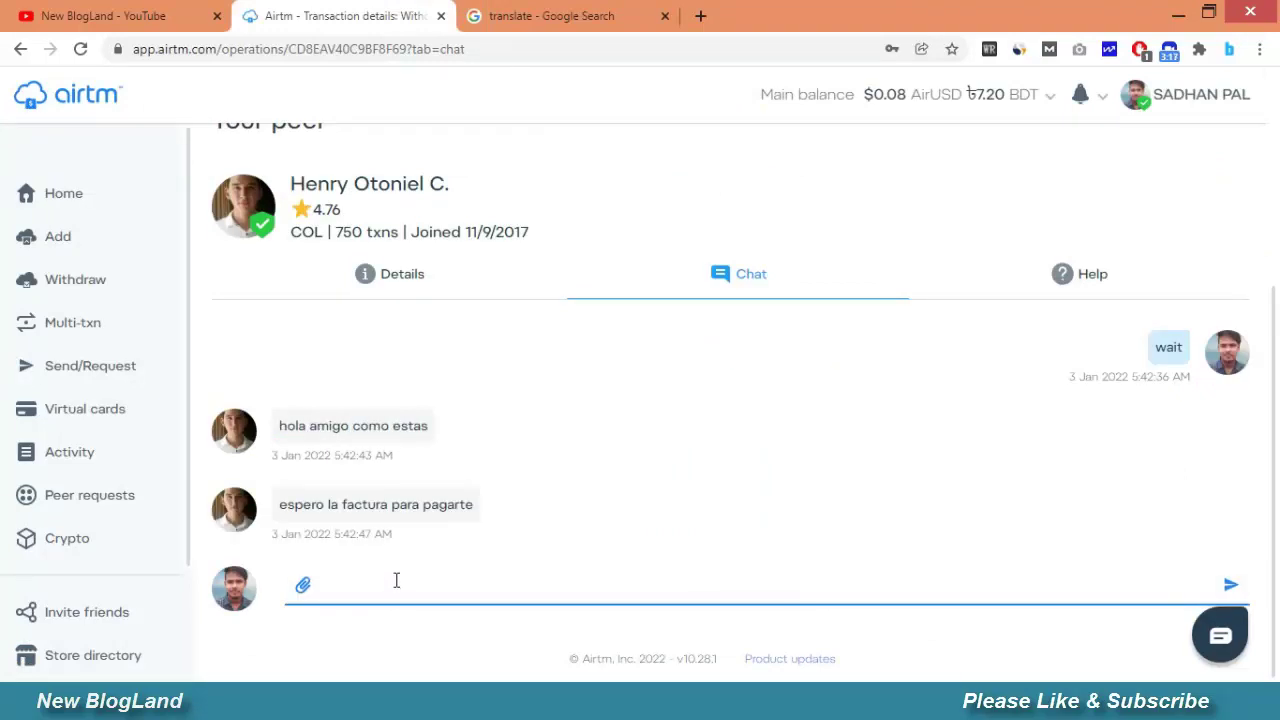
{"action": "type", "text": "Hio"}
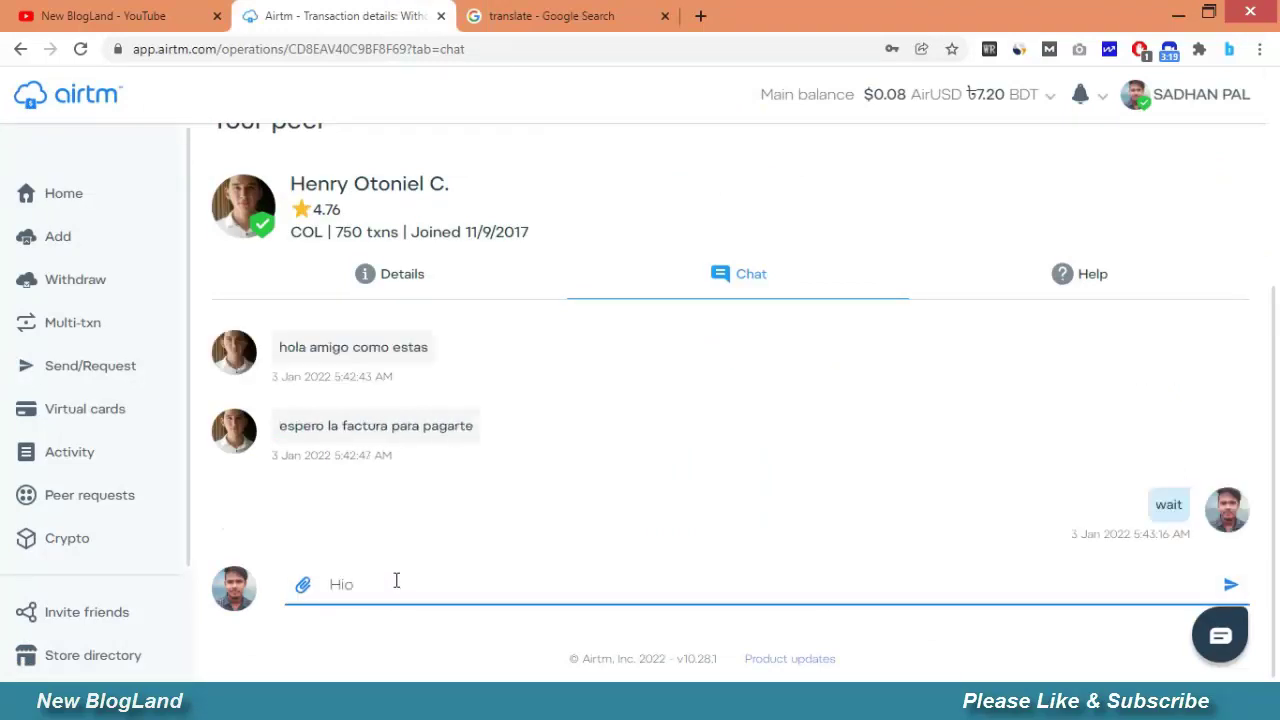
{"action": "key", "text": "BackSpace"}
{"action": "key", "text": "BackSpace"}
{"action": "key", "text": "BackSpace"}
{"action": "type", "text": "I am "}
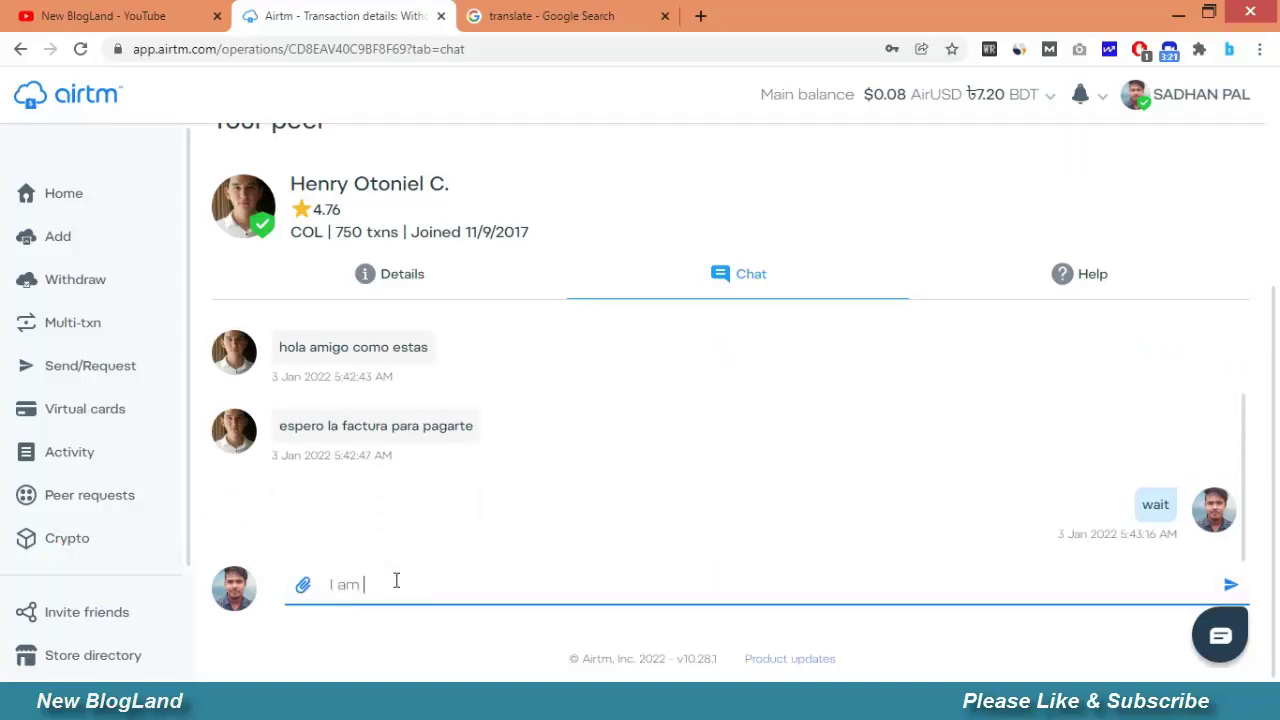
{"action": "type", "text": "sending the request"}
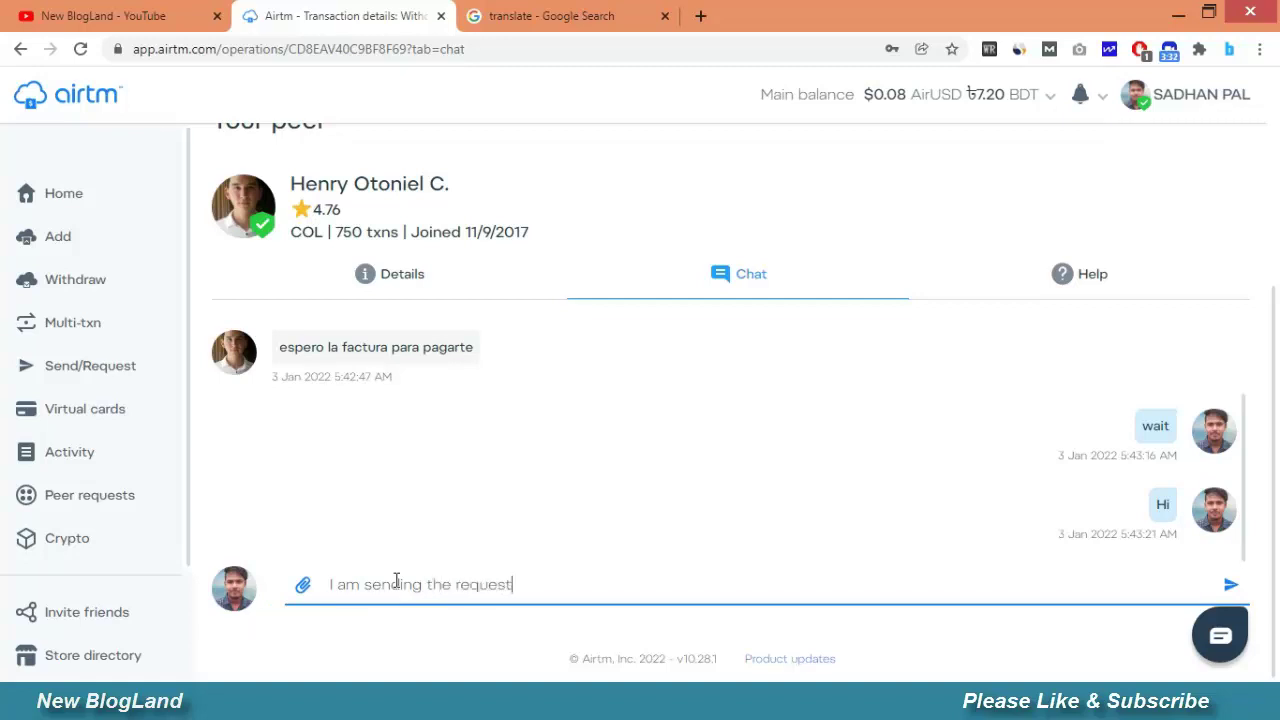
{"action": "key", "text": "Return"}
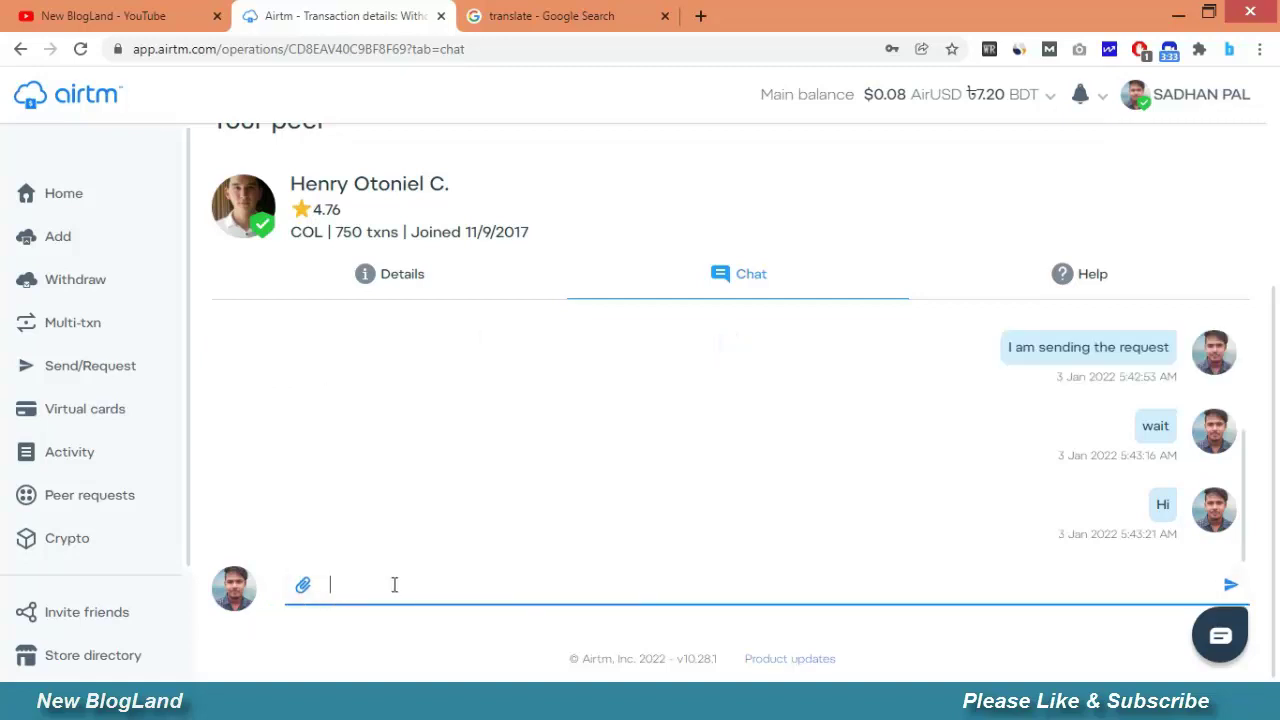
{"action": "left_click", "coordinate": [600, 12]}
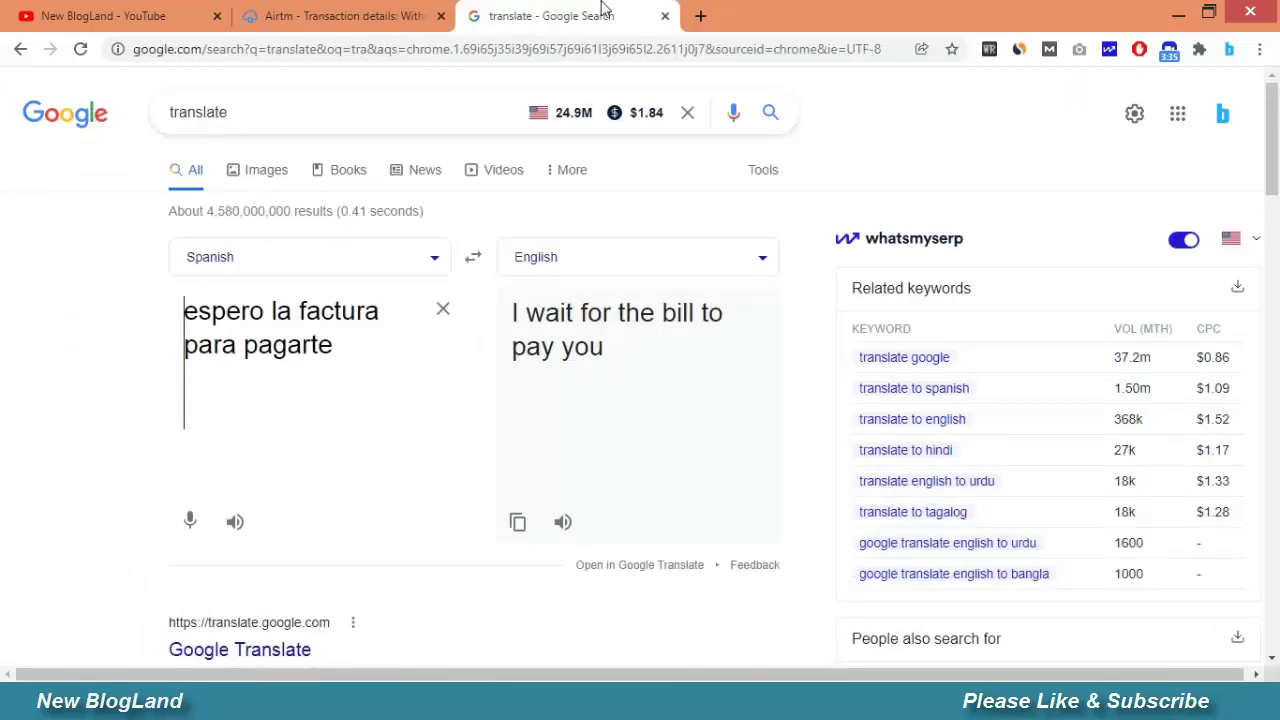
{"action": "left_click", "coordinate": [700, 15]}
Place the new tab beside Airtm and load paypal.com in it.
{"action": "left_click_drag", "start_coordinate": [753, 13], "coordinate": [517, 10]}
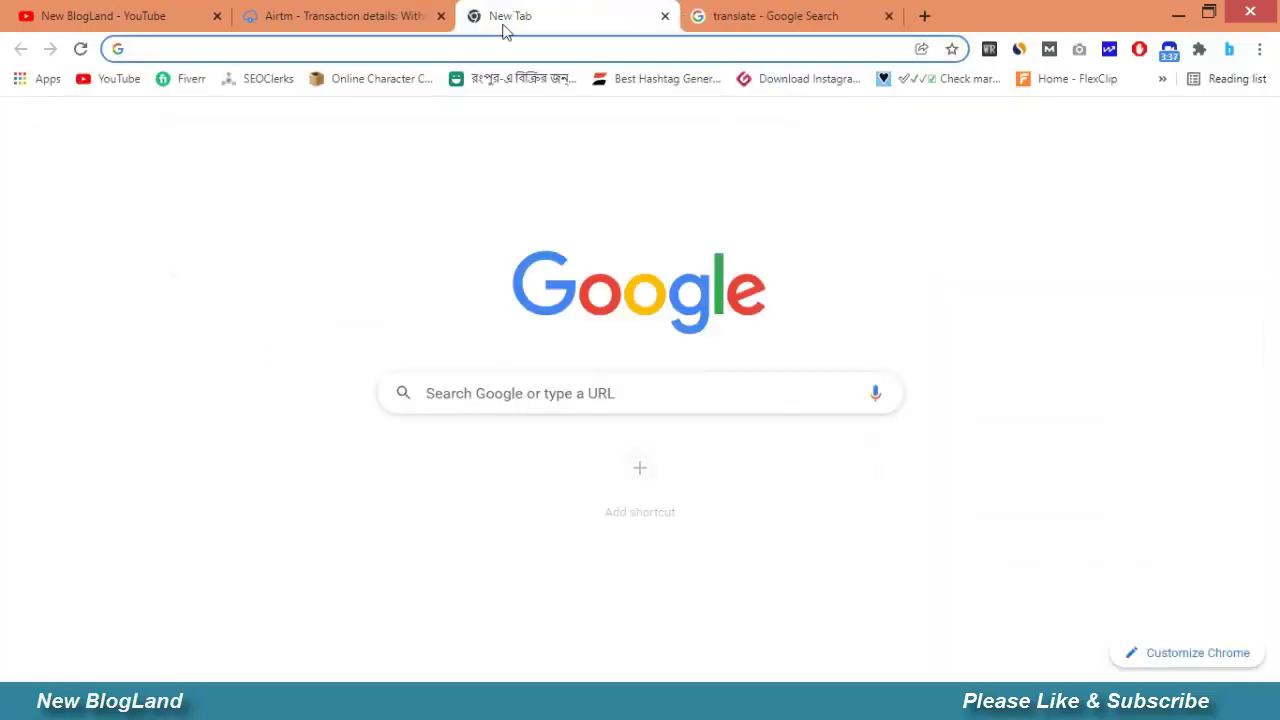
{"action": "type", "text": "pay"}
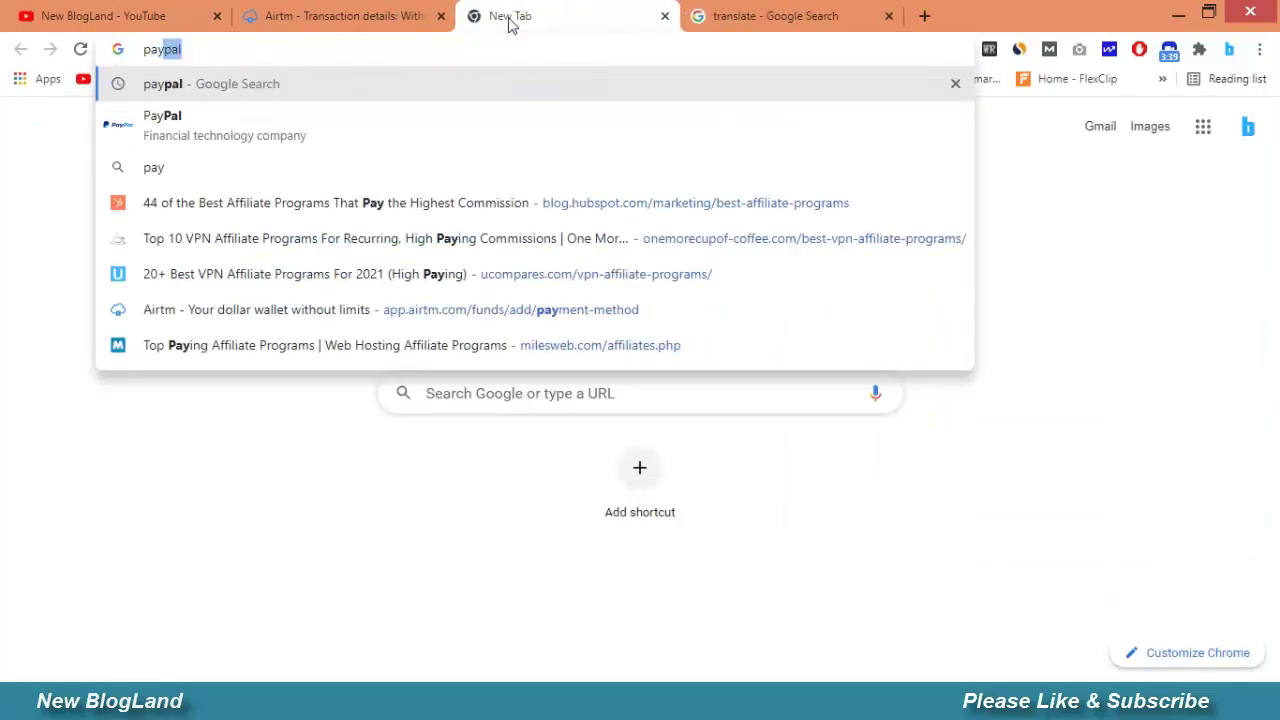
{"action": "type", "text": "pal.com"}
{"action": "key", "text": "Return"}
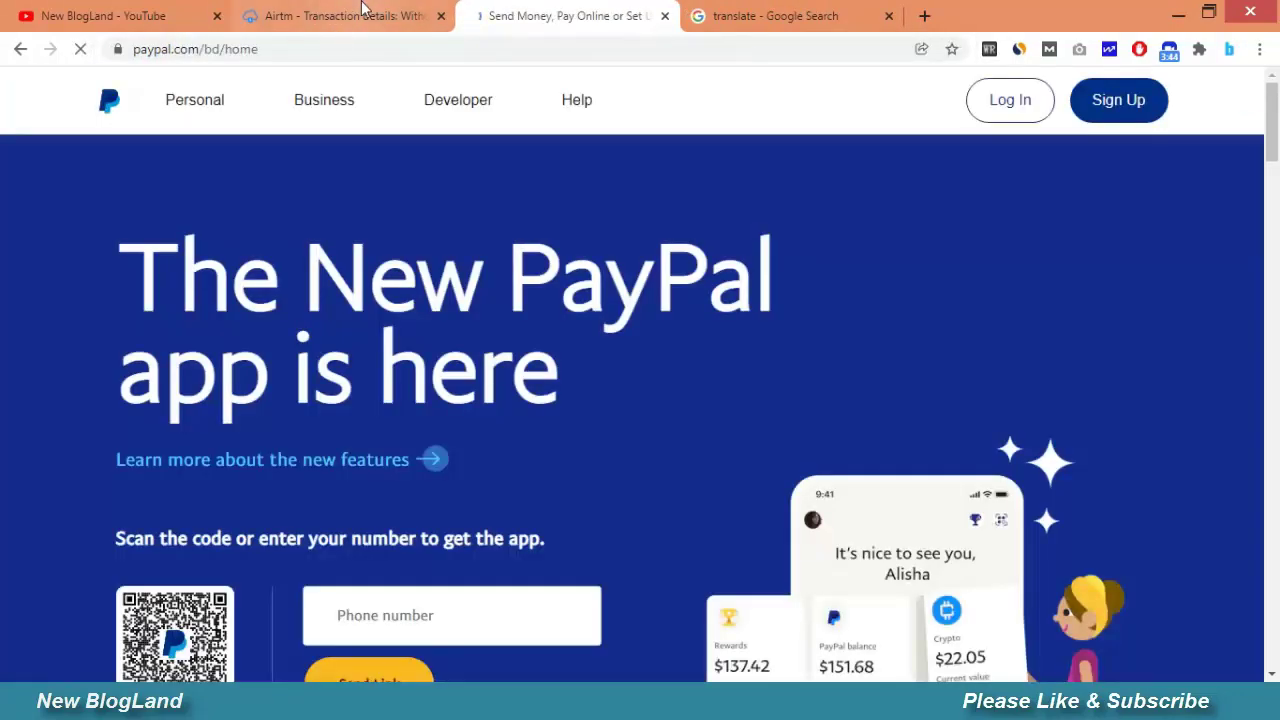
{"action": "left_click", "coordinate": [363, 10]}
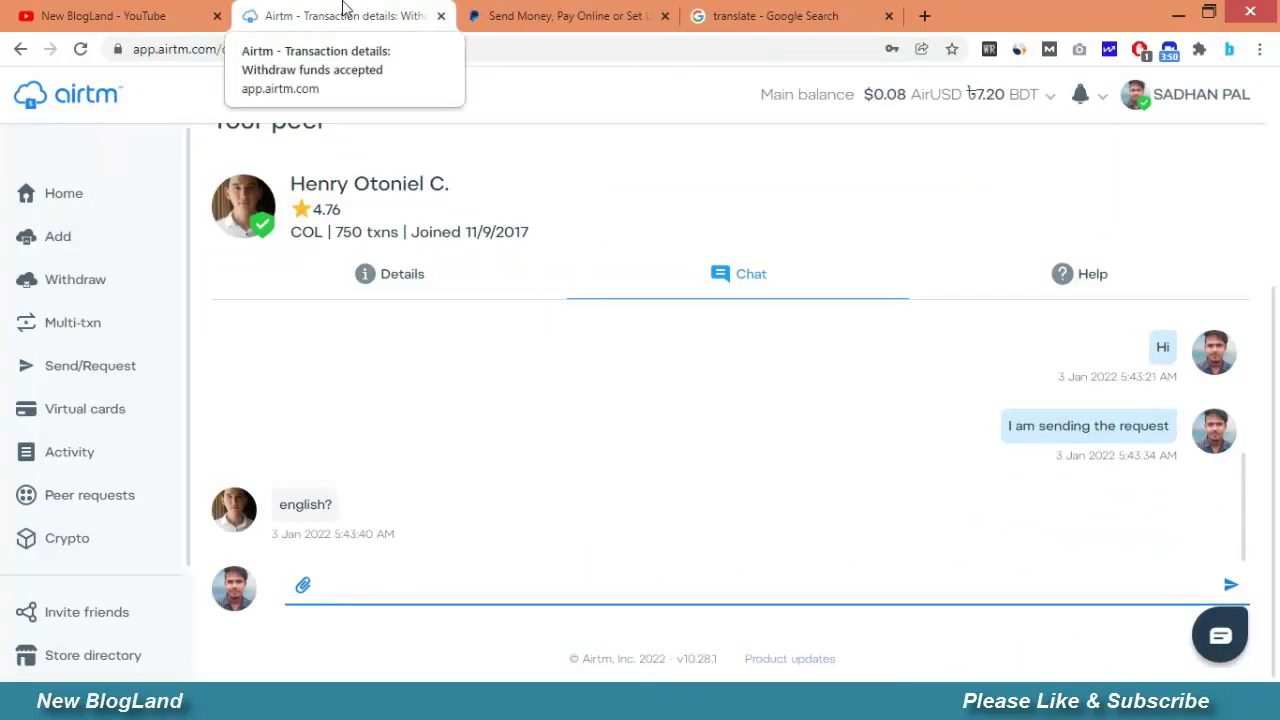
Answer the peer's 'english?' question with 'Yes' in the Airtm chat.
{"action": "type", "text": "Ye"}
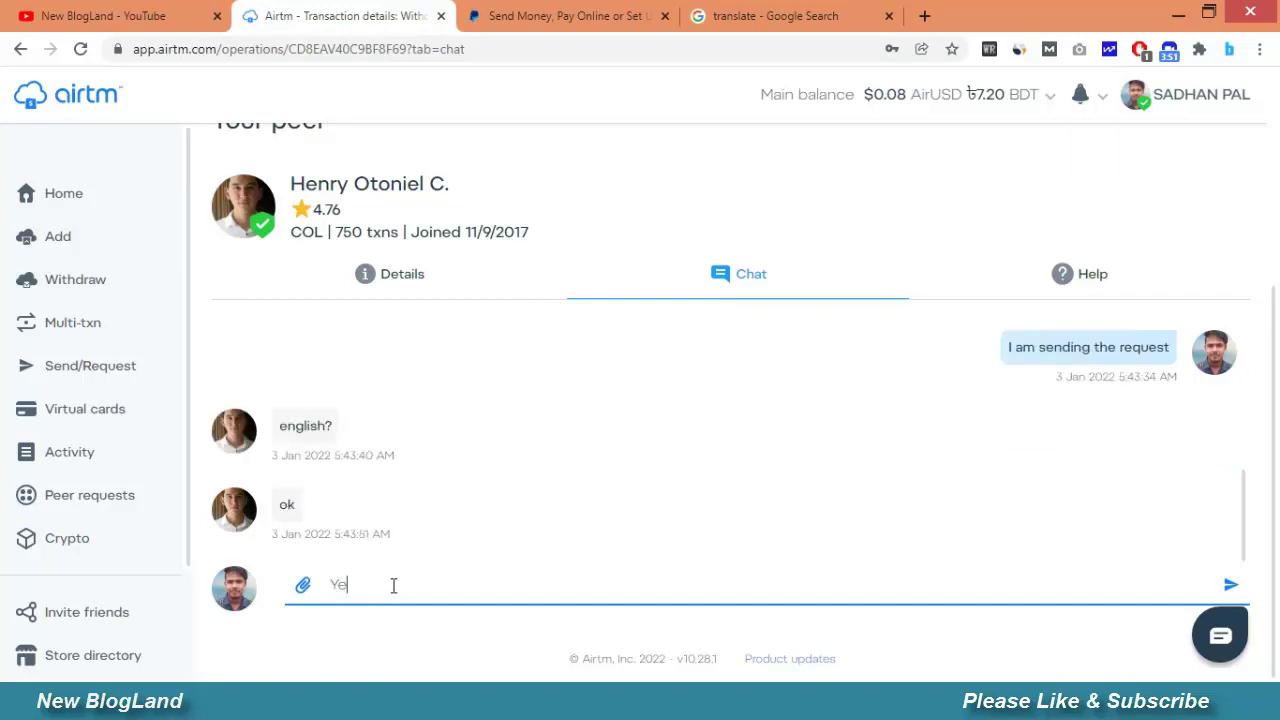
{"action": "type", "text": "s"}
{"action": "key", "text": "Return"}
{"action": "left_click", "coordinate": [380, 573]}
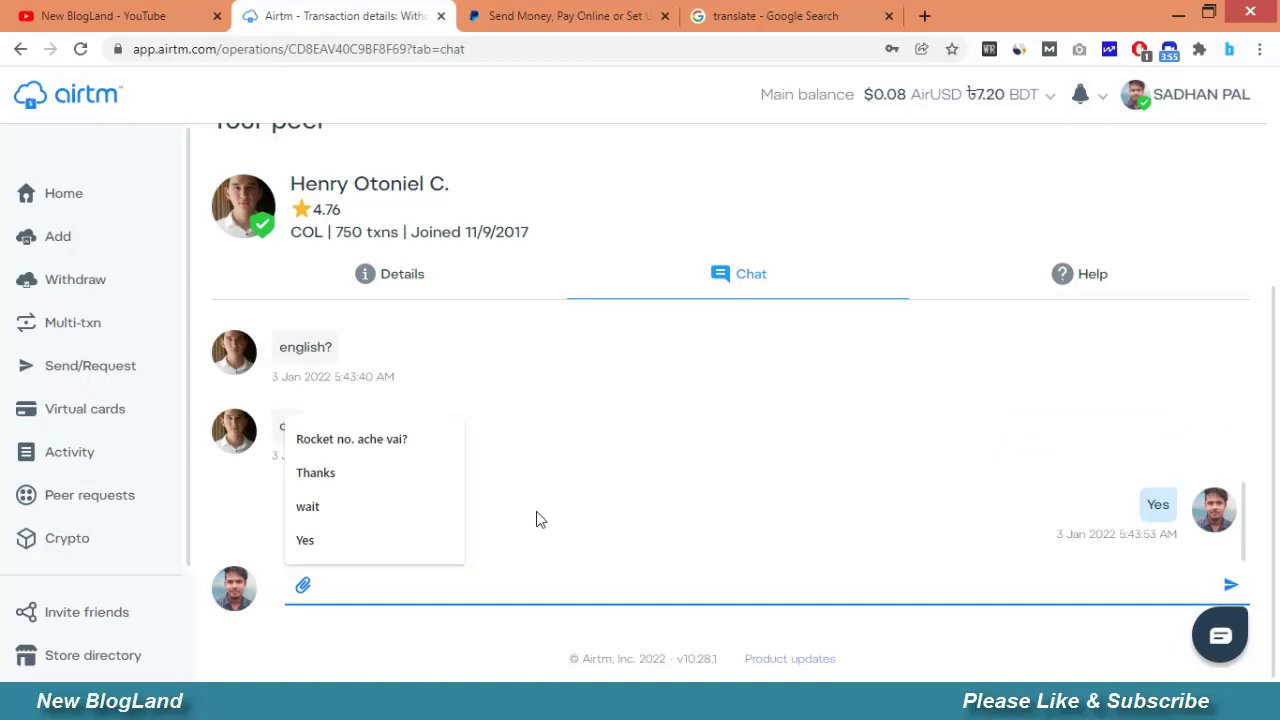
{"action": "left_click", "coordinate": [596, 507]}
{"action": "left_click", "coordinate": [432, 581]}
{"action": "left_click", "coordinate": [562, 20]}
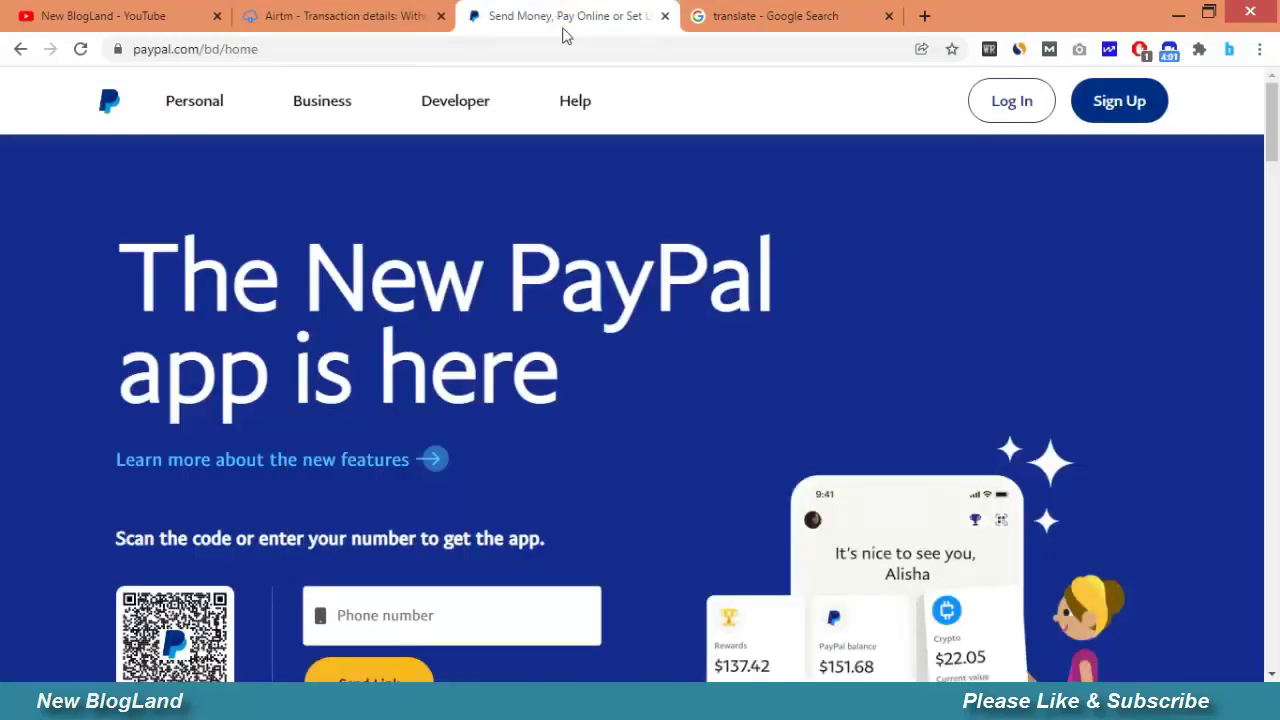
Log in to PayPal and copy the peer's PayPal address from Airtm's Details tab.
{"action": "left_click", "coordinate": [1000, 104]}
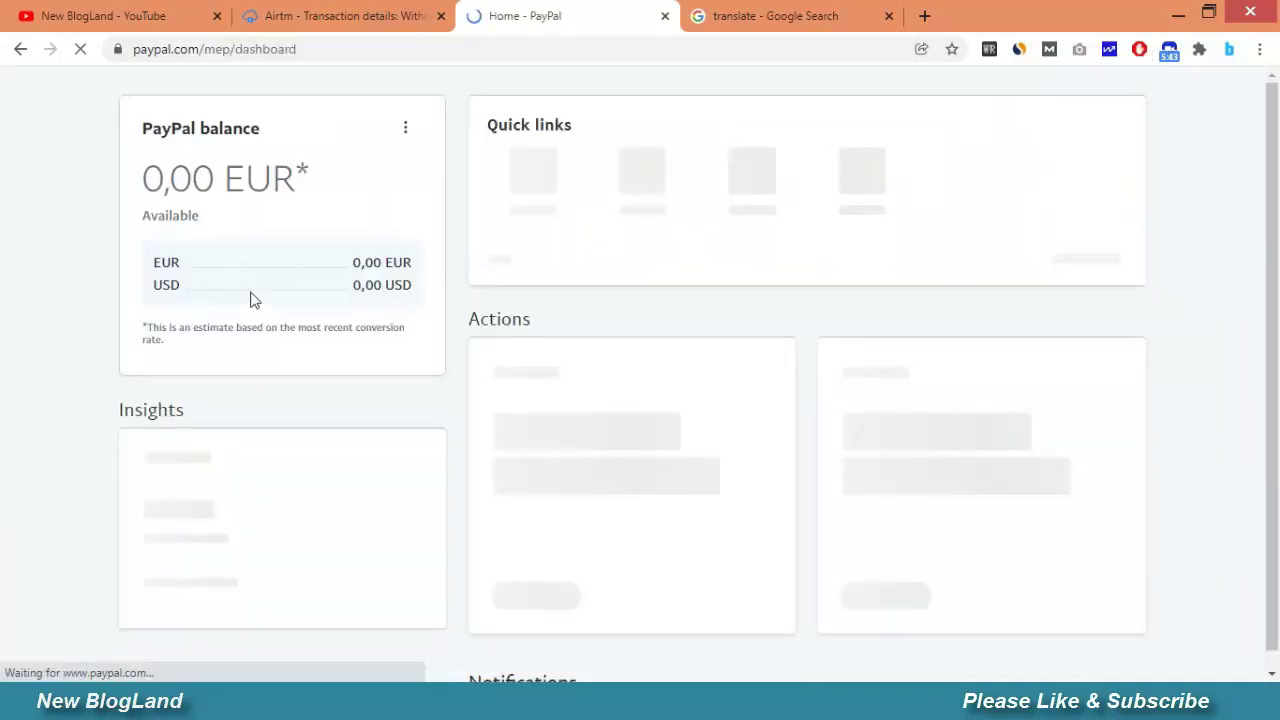
{"action": "left_click", "coordinate": [345, 16]}
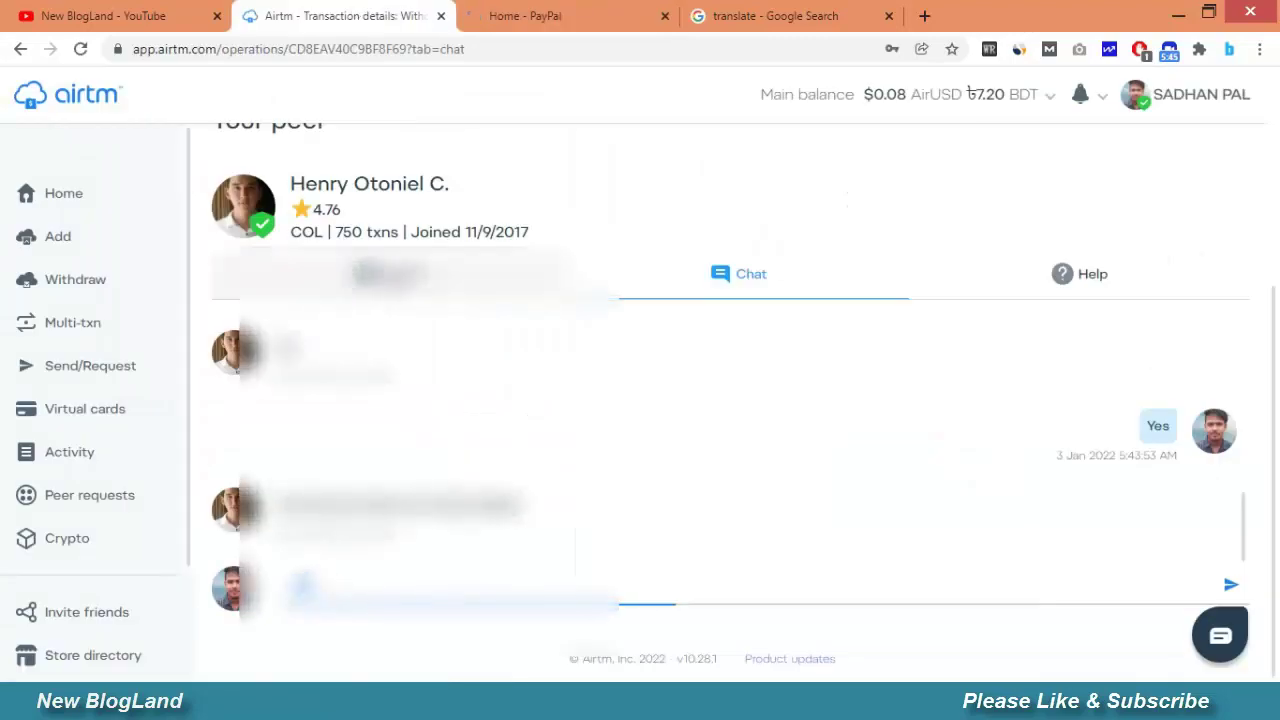
{"action": "left_click", "coordinate": [390, 273]}
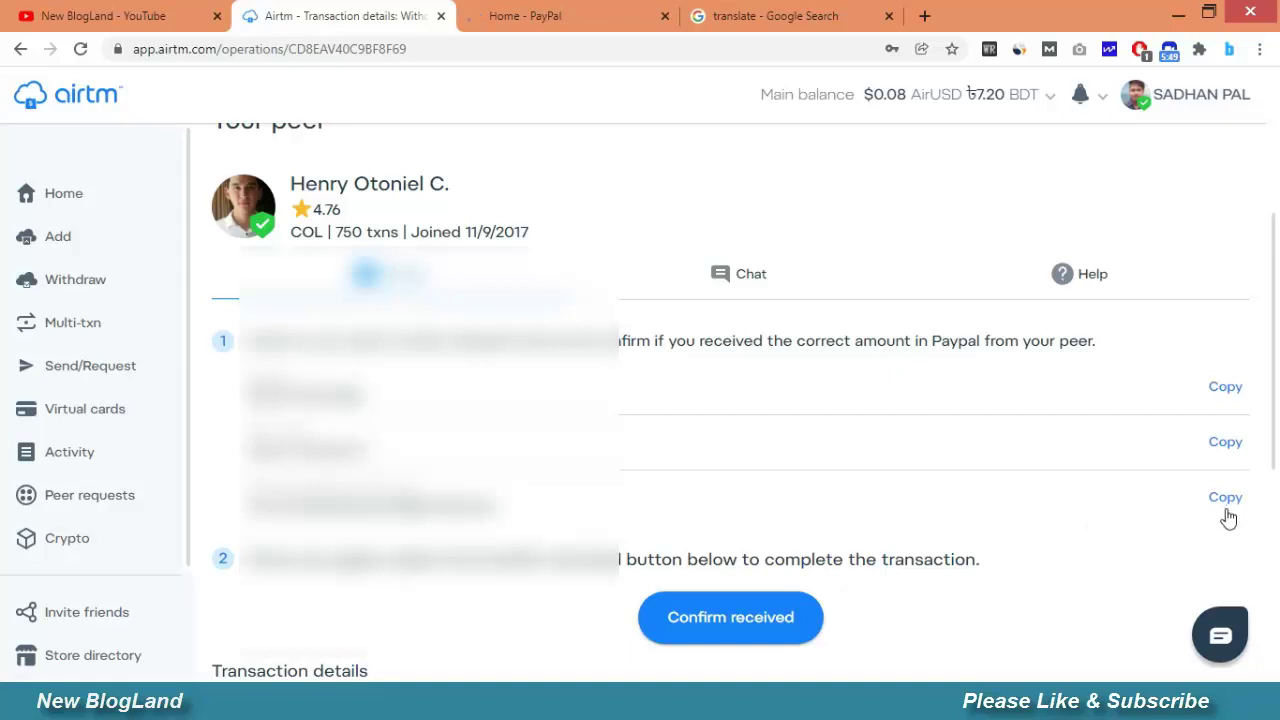
{"action": "left_click", "coordinate": [1225, 497]}
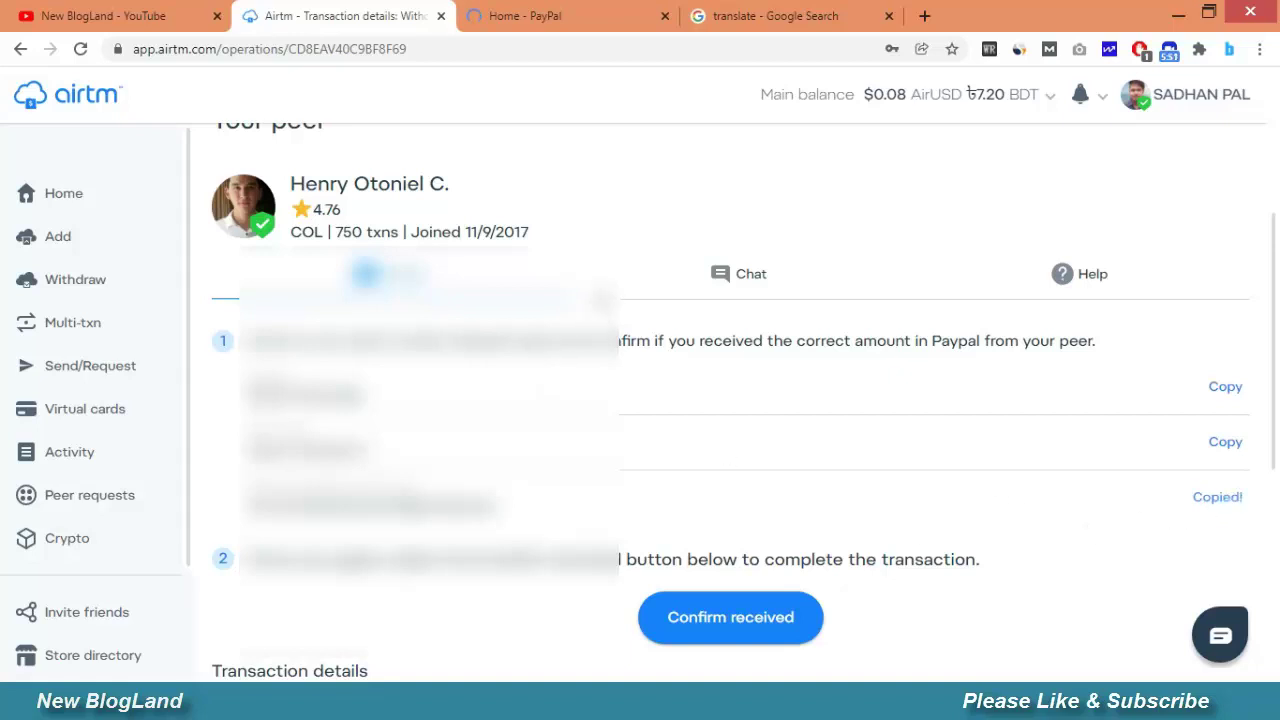
{"action": "scroll", "coordinate": [670, 431], "scroll_direction": "down", "scroll_amount": 2}
{"action": "scroll", "coordinate": [670, 431], "scroll_direction": "up", "scroll_amount": 3}
{"action": "left_click", "coordinate": [560, 12]}
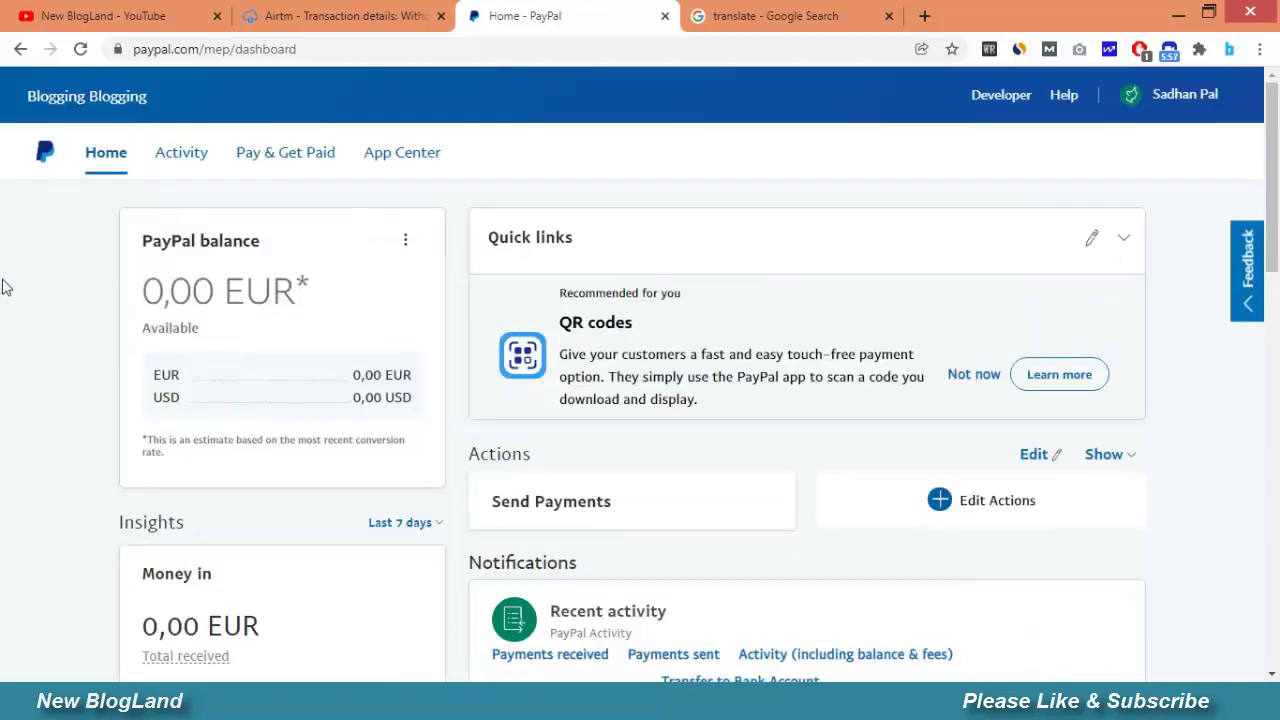
Start a PayPal money request to the suggested peer contact, reach the request preview, then return to Airtm.
{"action": "left_click", "coordinate": [300, 156]}
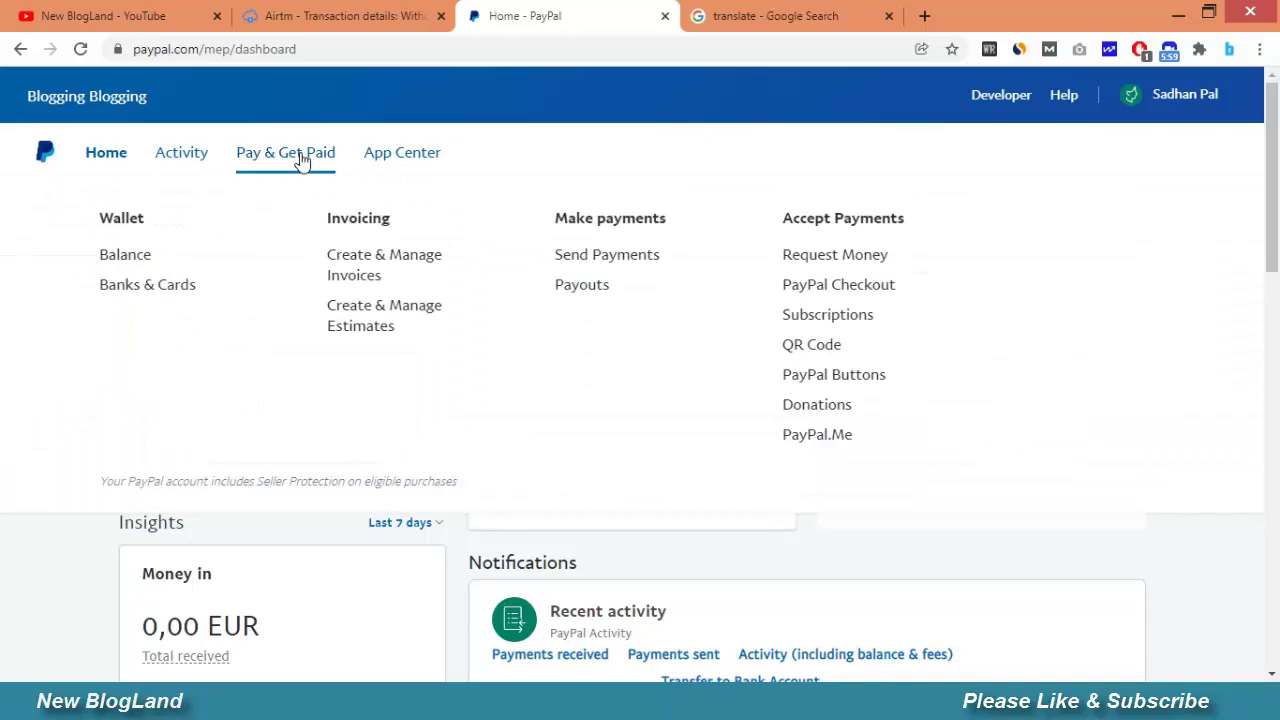
{"action": "left_click", "coordinate": [818, 258]}
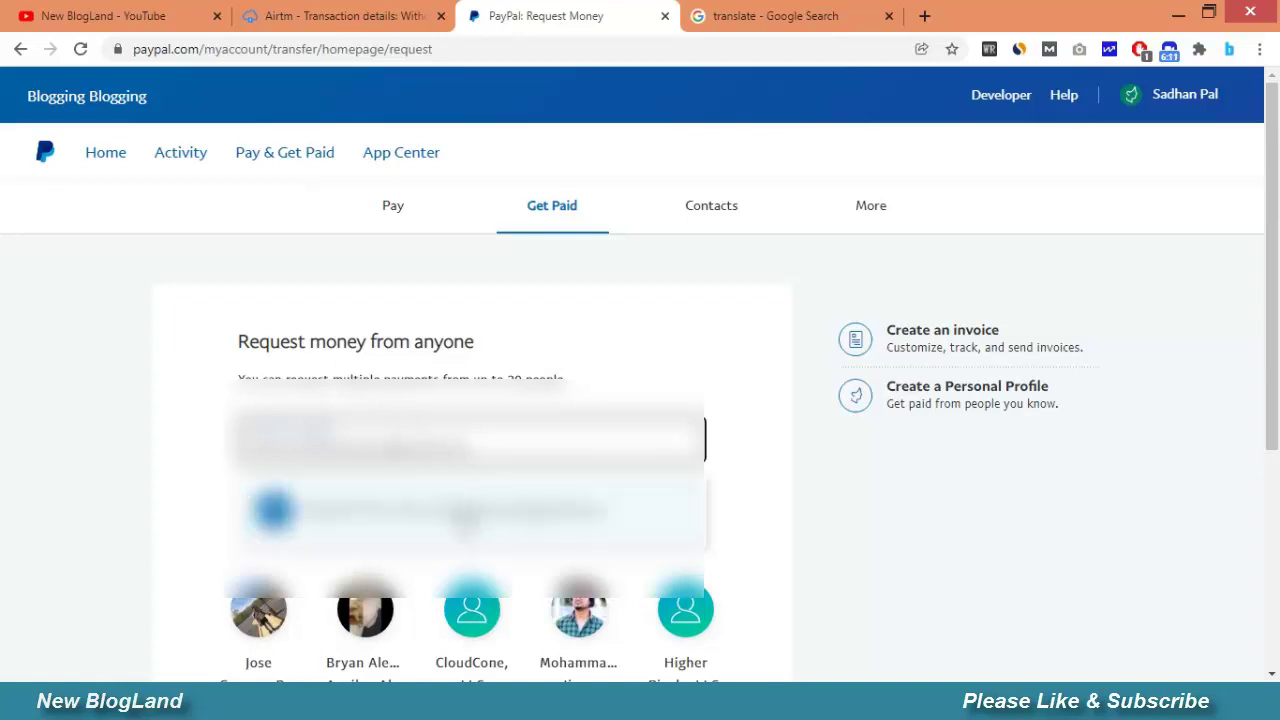
{"action": "left_click", "coordinate": [445, 510]}
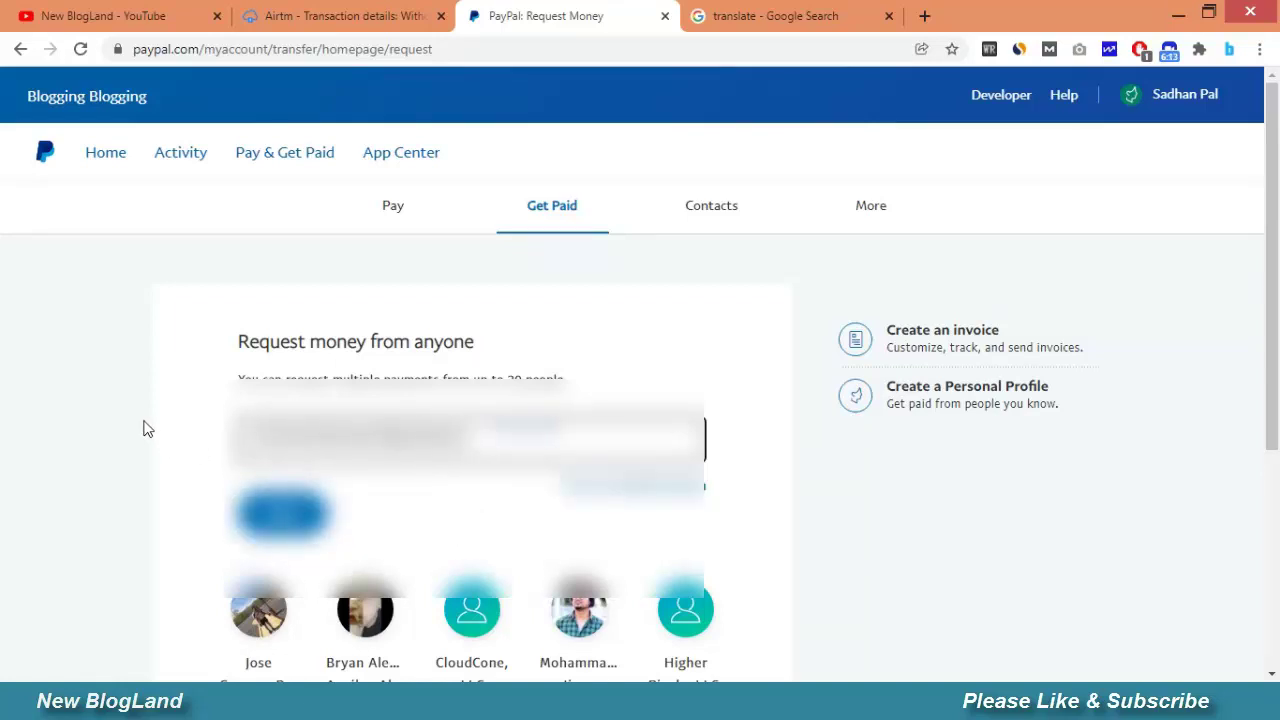
{"action": "left_click", "coordinate": [282, 513]}
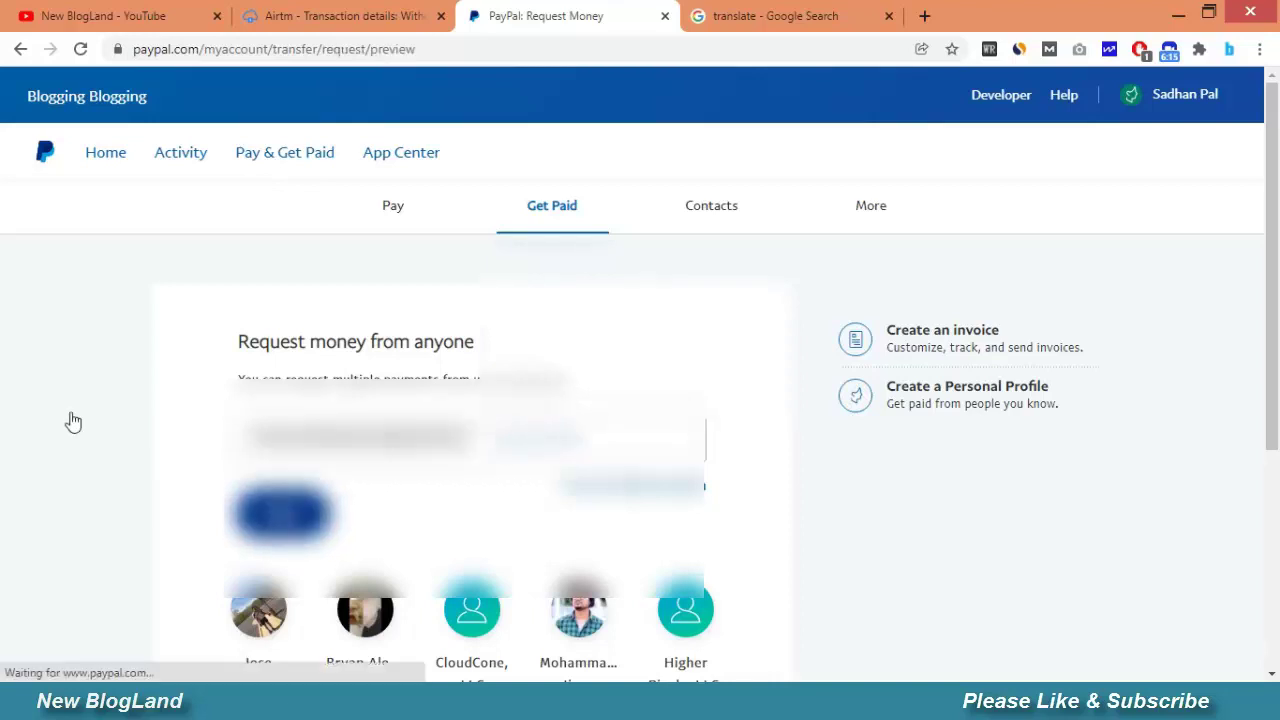
{"action": "left_click", "coordinate": [325, 17]}
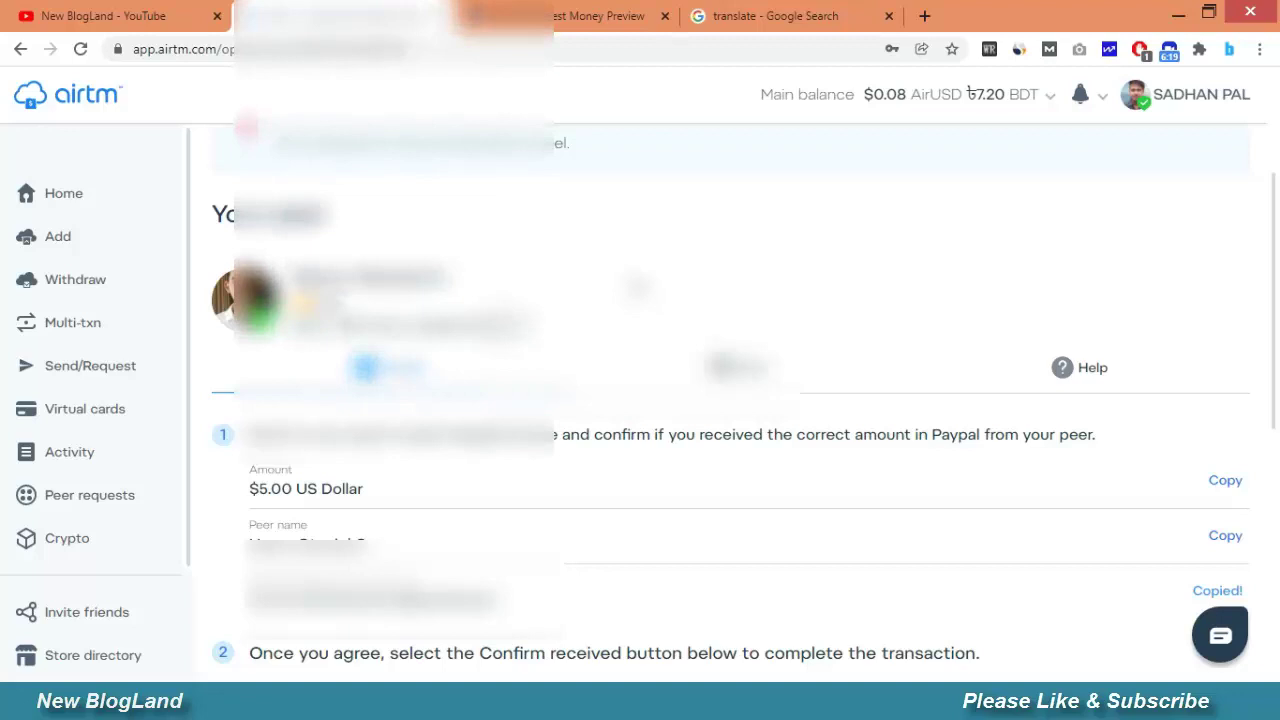
Read the Airtm withdrawal instructions past step 2, then bring up the PayPal request preview.
{"action": "scroll", "coordinate": [668, 233], "scroll_direction": "down", "scroll_amount": 3}
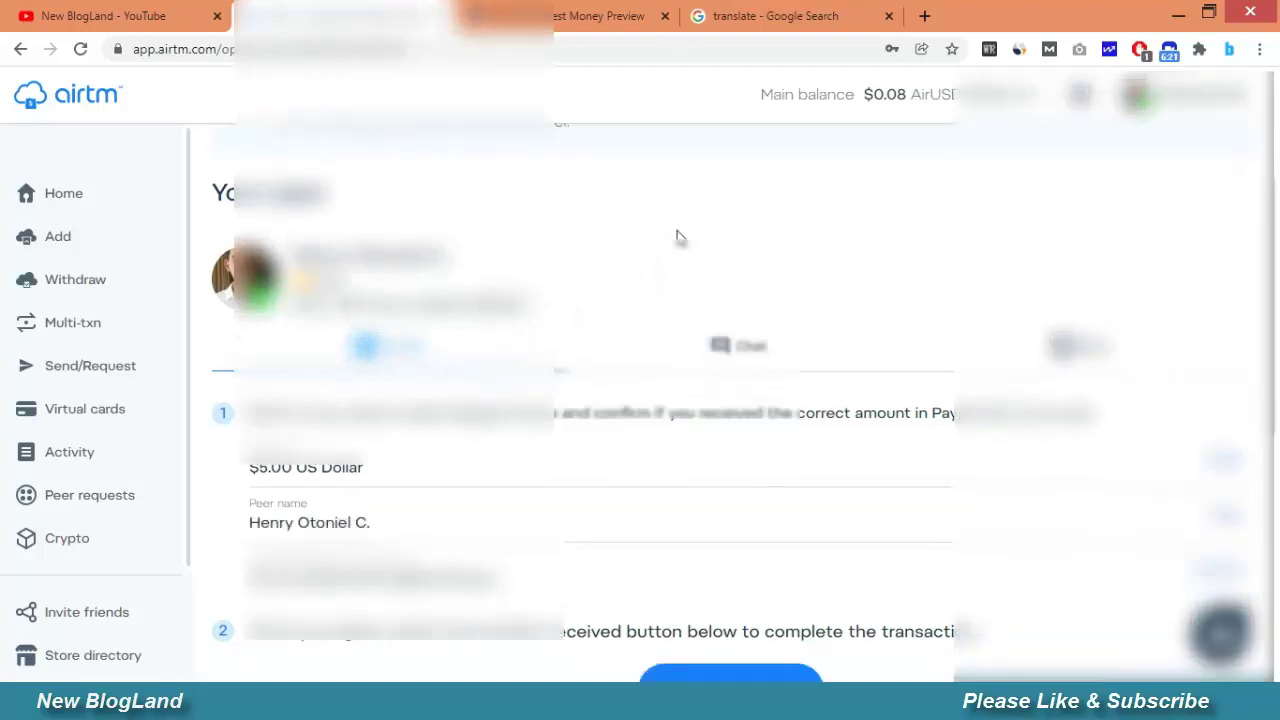
{"action": "scroll", "coordinate": [668, 233], "scroll_direction": "down", "scroll_amount": 2}
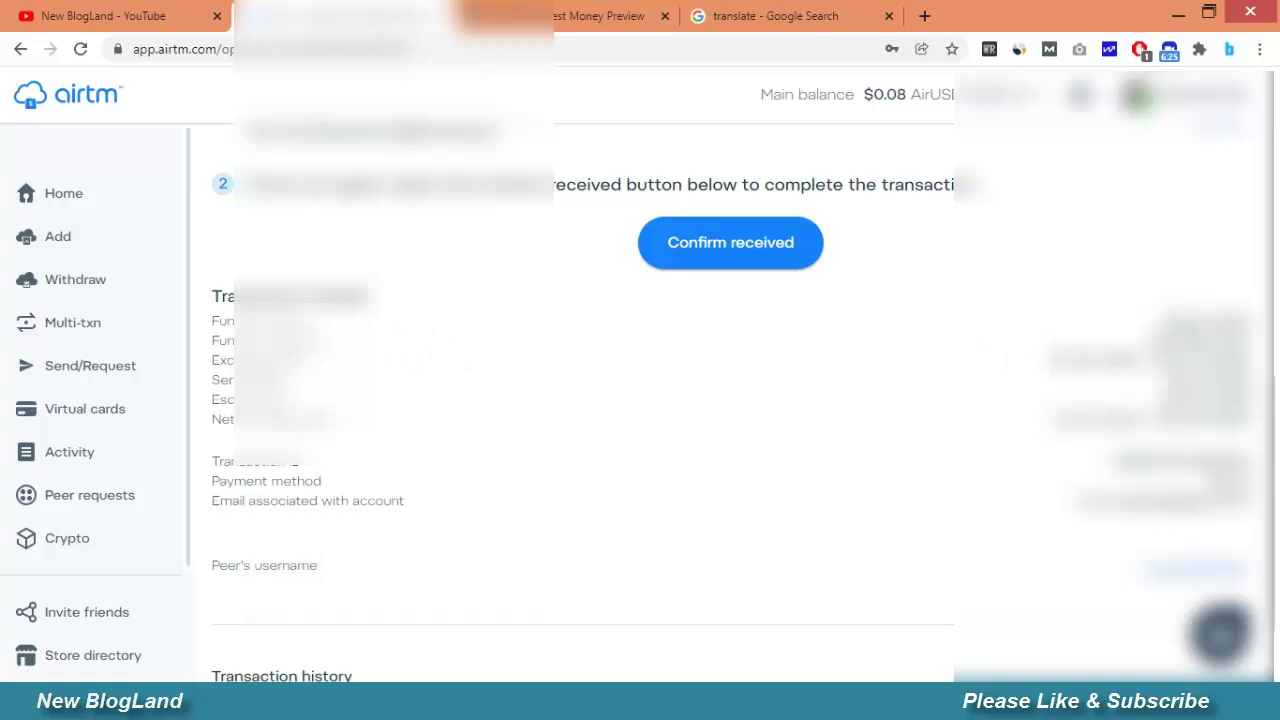
{"action": "left_click", "coordinate": [580, 16]}
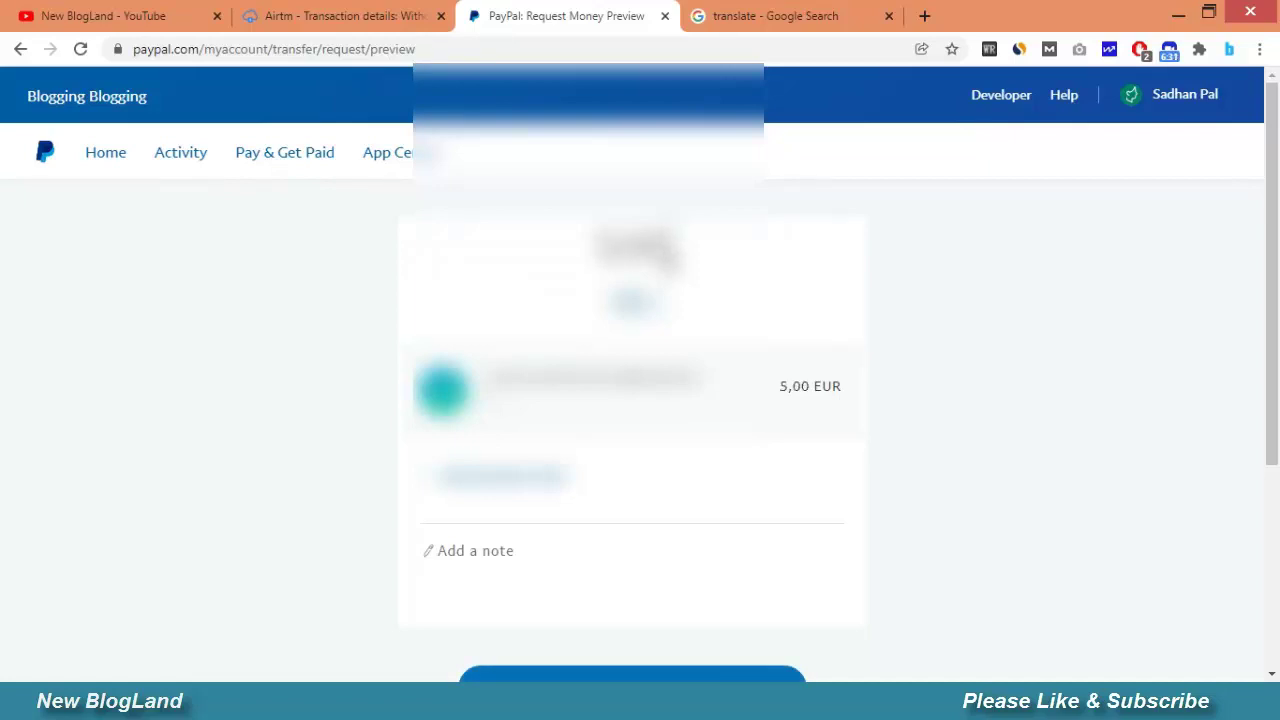
Switch the 5,00 PayPal money request from EUR to USD and send it to the peer.
{"action": "left_click", "coordinate": [630, 300]}
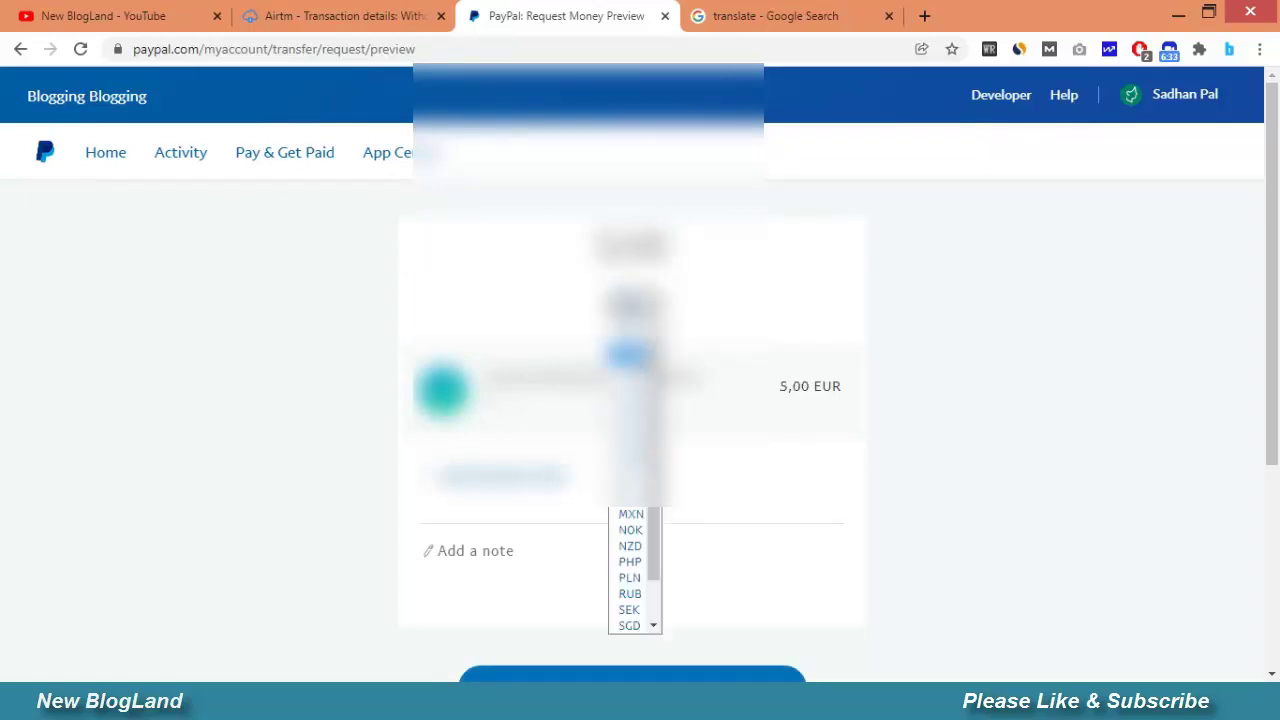
{"action": "scroll", "coordinate": [646, 596], "scroll_direction": "down", "scroll_amount": 1}
{"action": "left_click", "coordinate": [629, 624]}
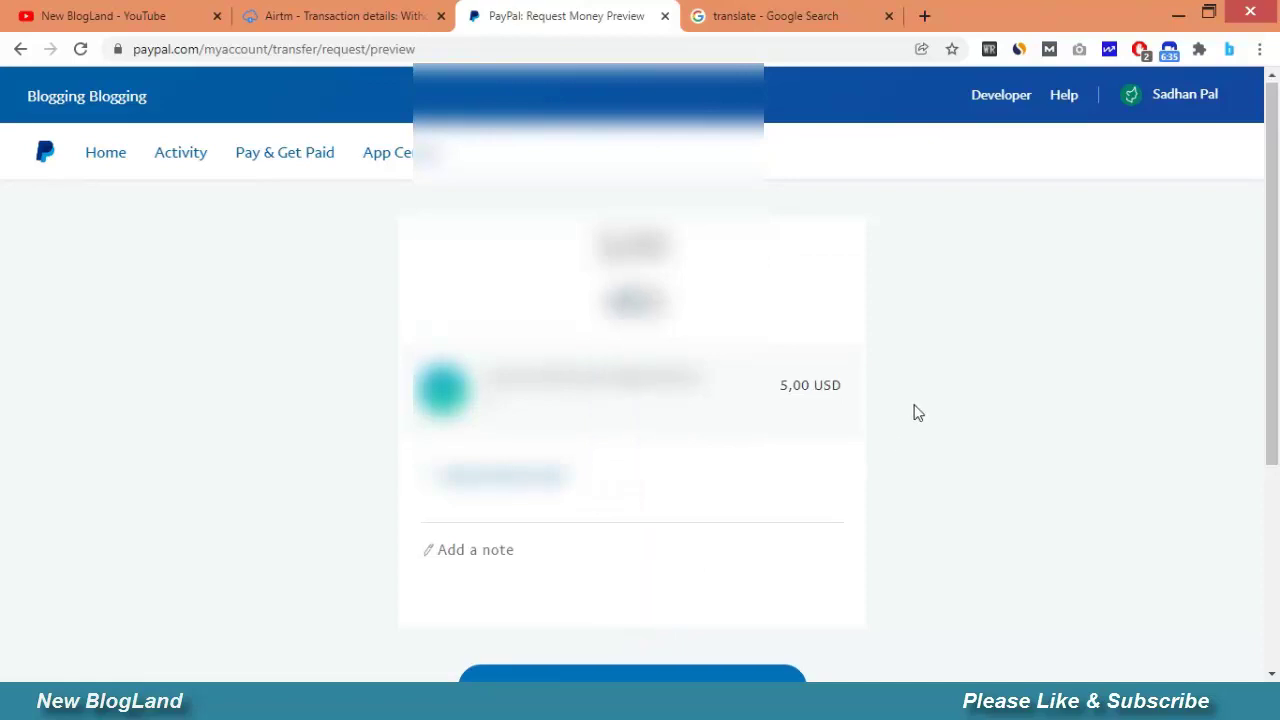
{"action": "scroll", "coordinate": [914, 408], "scroll_direction": "down", "scroll_amount": 2}
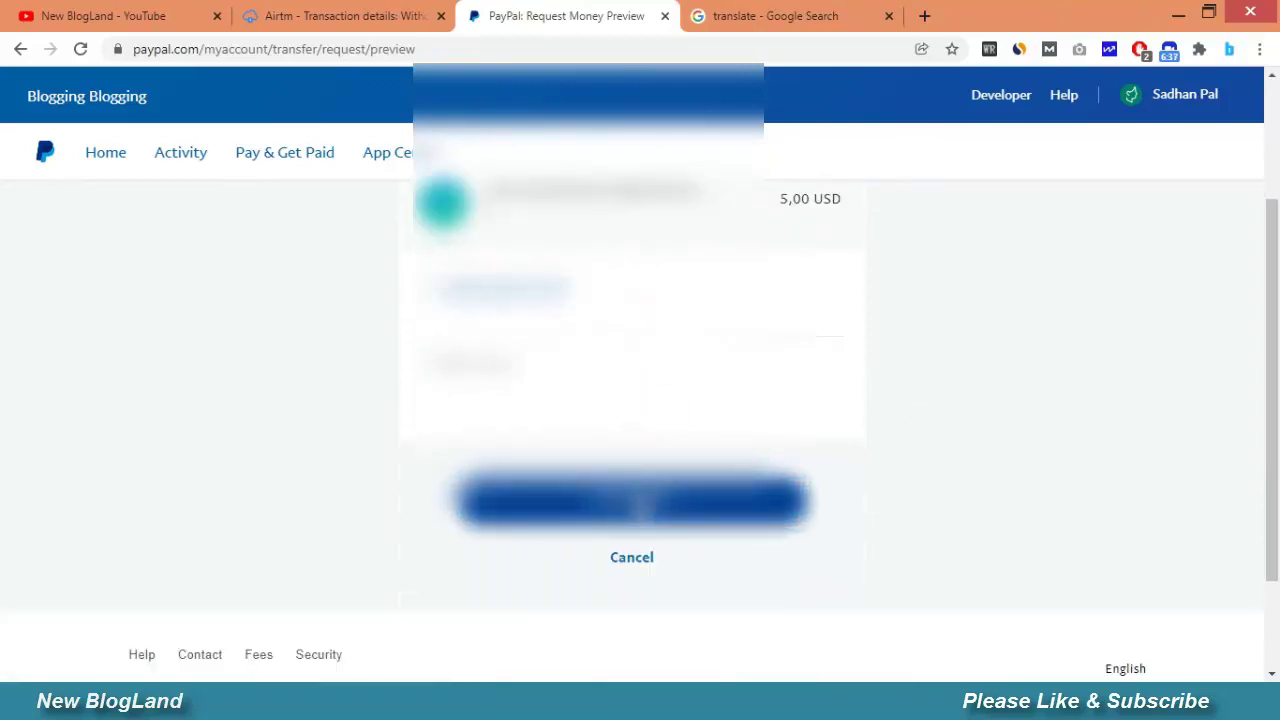
{"action": "left_click", "coordinate": [632, 500]}
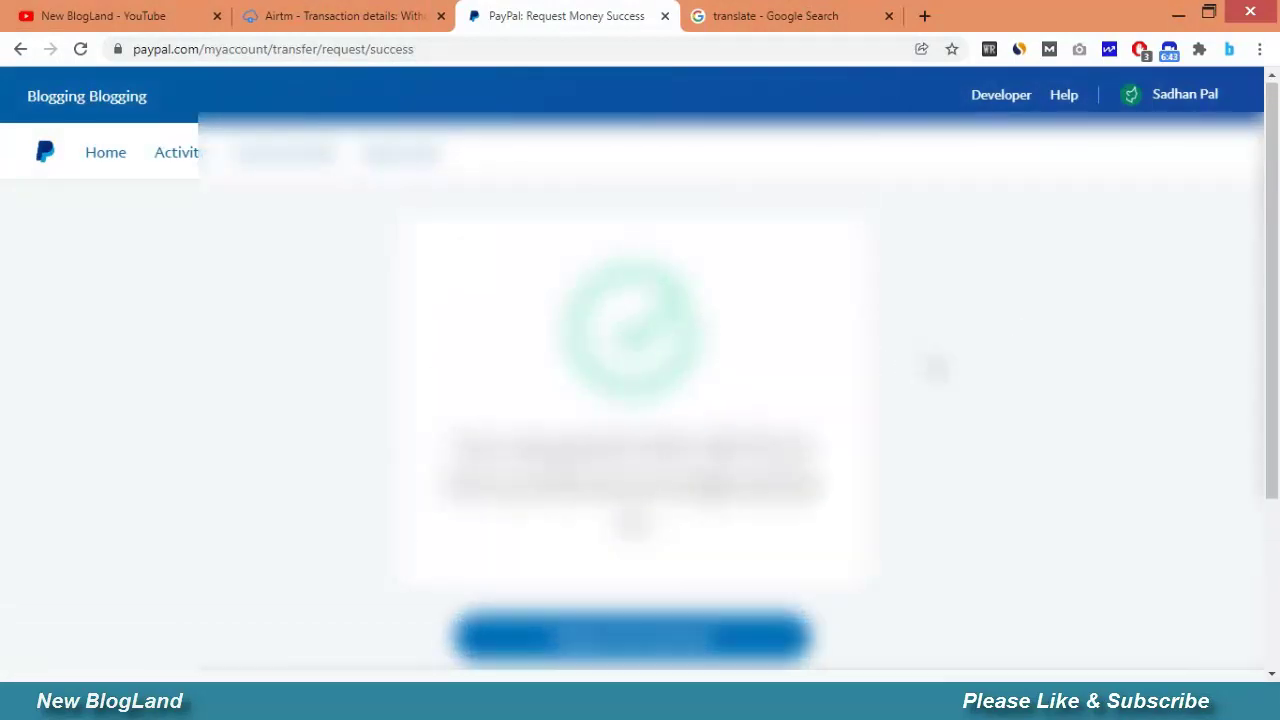
{"action": "scroll", "coordinate": [933, 365], "scroll_direction": "down", "scroll_amount": 3}
{"action": "scroll", "coordinate": [933, 365], "scroll_direction": "up", "scroll_amount": 3}
Send the peer the Airtm chat message 'please pay'.
{"action": "left_click", "coordinate": [378, 15]}
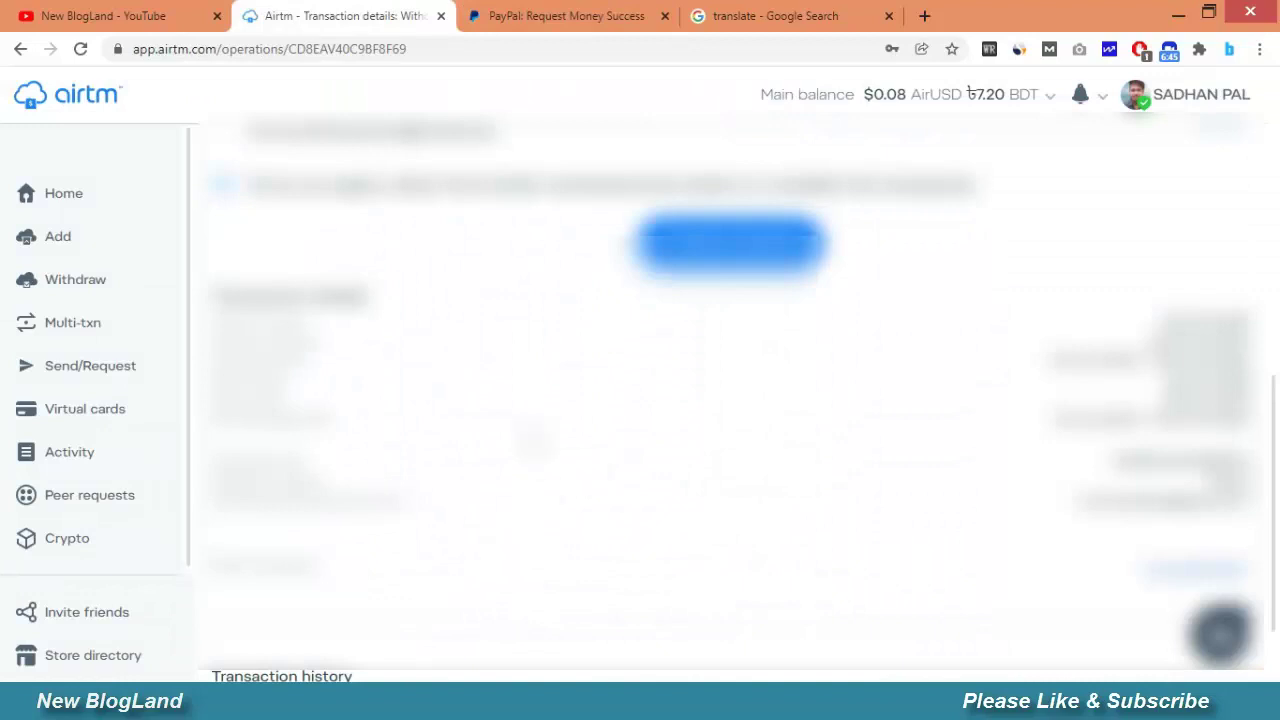
{"action": "scroll", "coordinate": [737, 400], "scroll_direction": "up", "scroll_amount": 4}
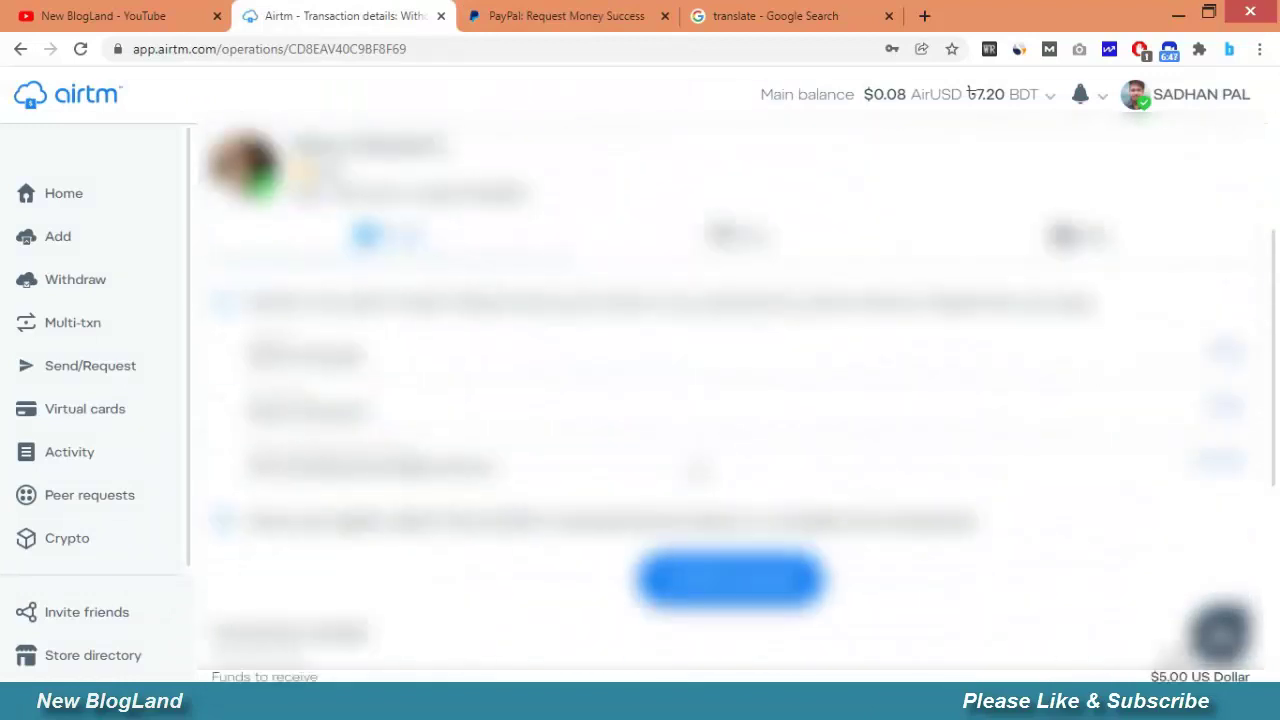
{"action": "left_click", "coordinate": [730, 578]}
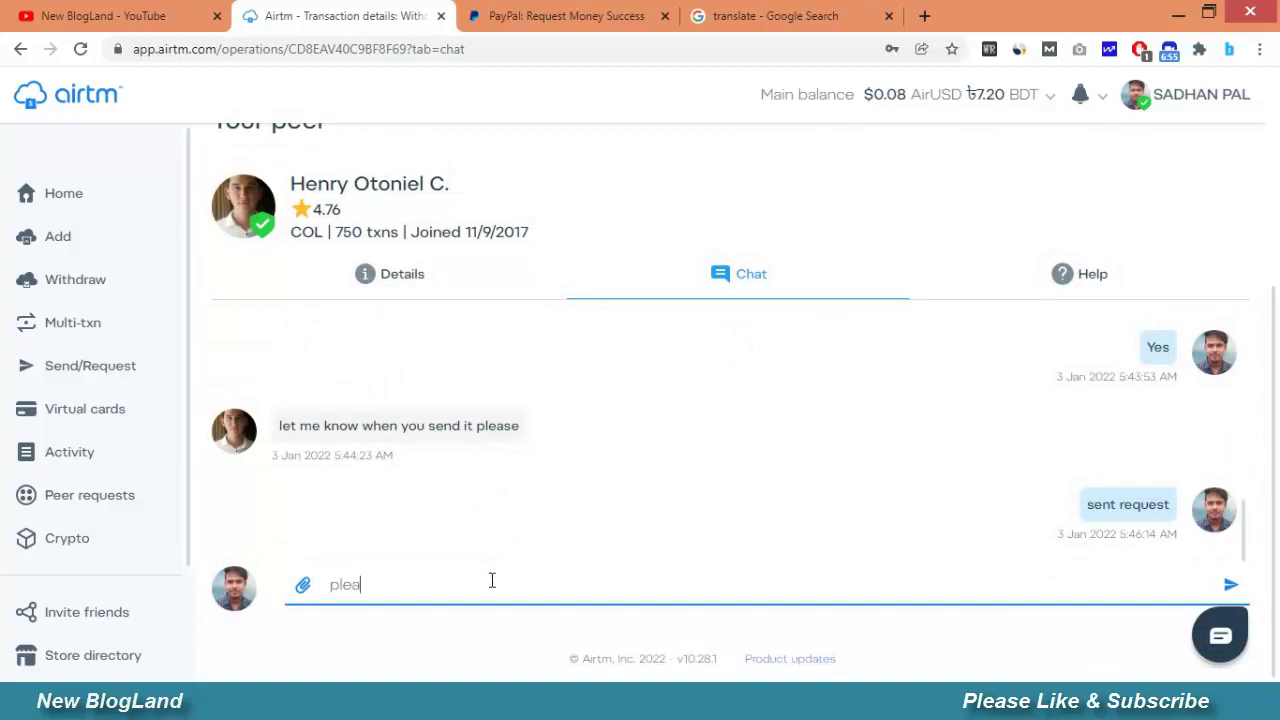
{"action": "type", "text": "please "}
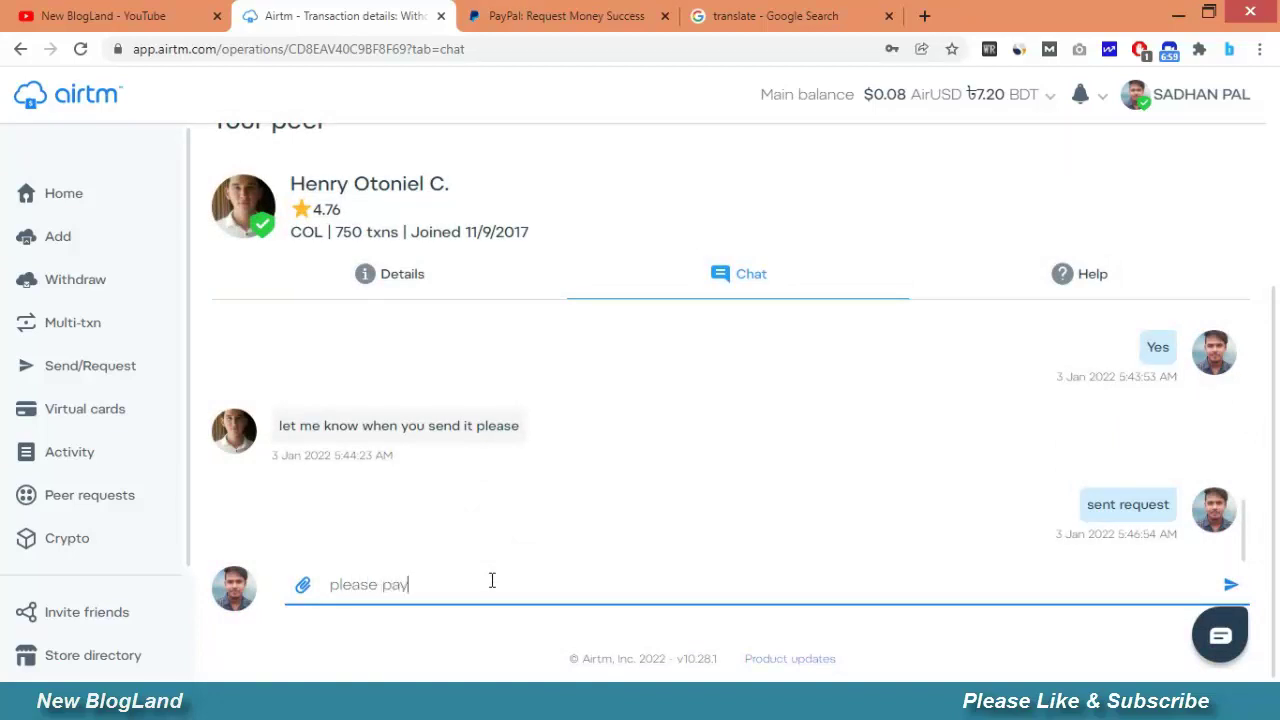
{"action": "type", "text": "pay"}
{"action": "key", "text": "Return"}
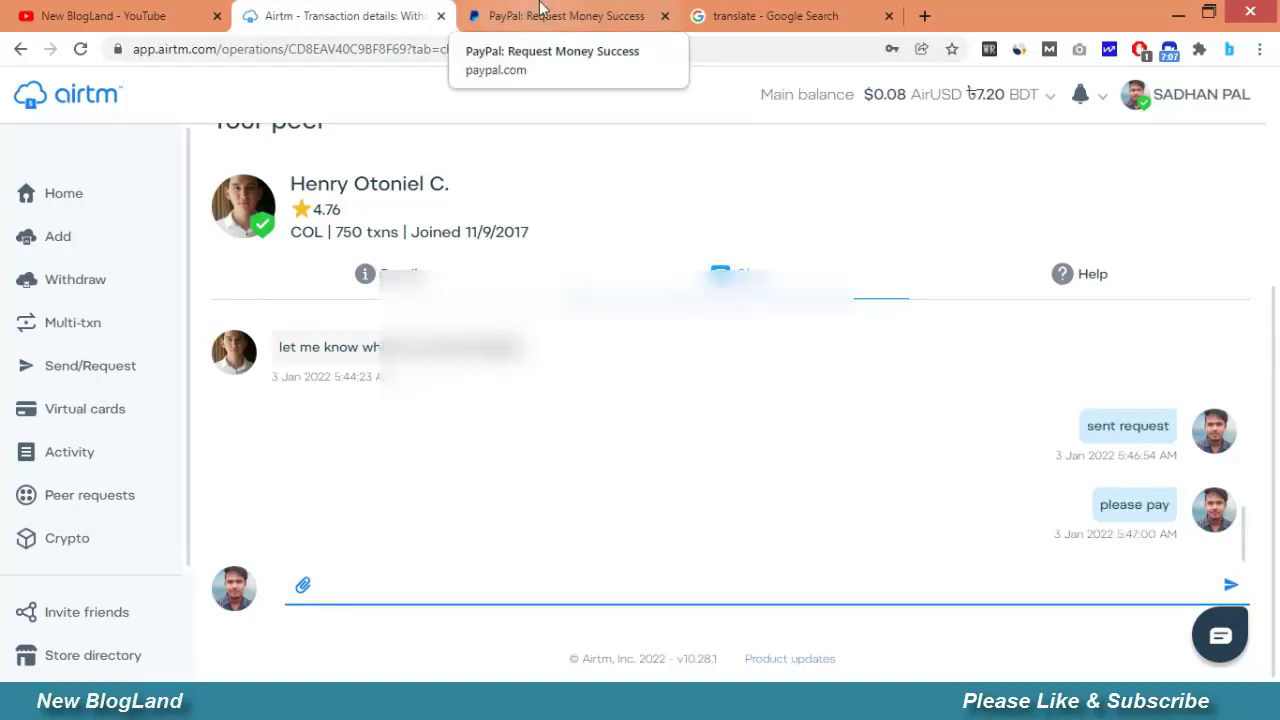
Close the PayPal request and Google Translate tabs and return to the transaction details.
{"action": "left_click", "coordinate": [540, 12]}
{"action": "left_click", "coordinate": [665, 16]}
{"action": "left_click", "coordinate": [309, 12]}
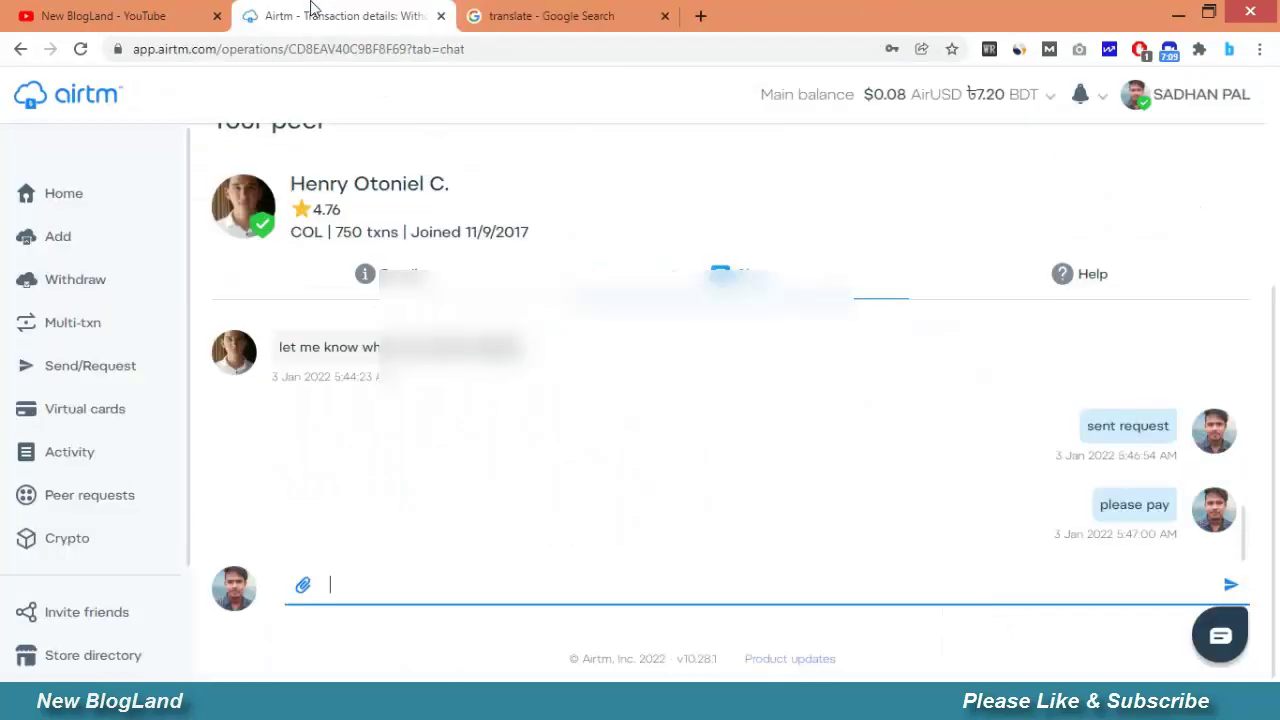
{"action": "left_click", "coordinate": [663, 16]}
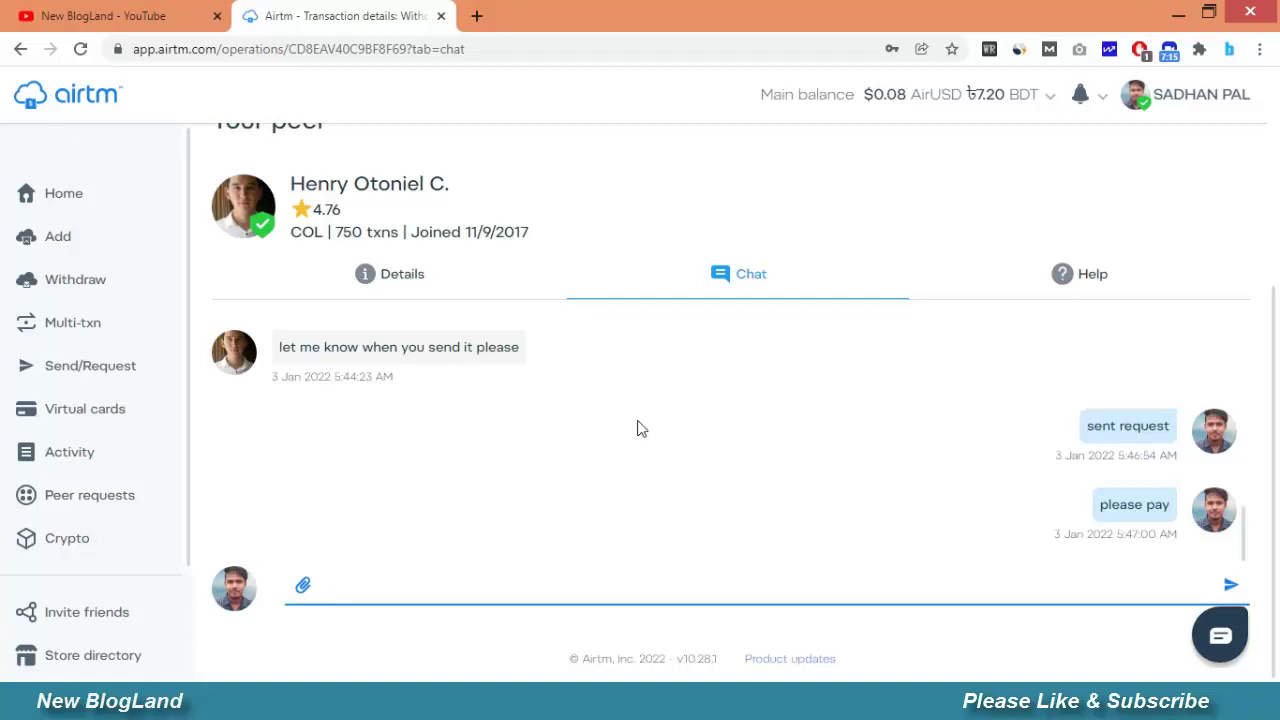
{"action": "left_click", "coordinate": [531, 289]}
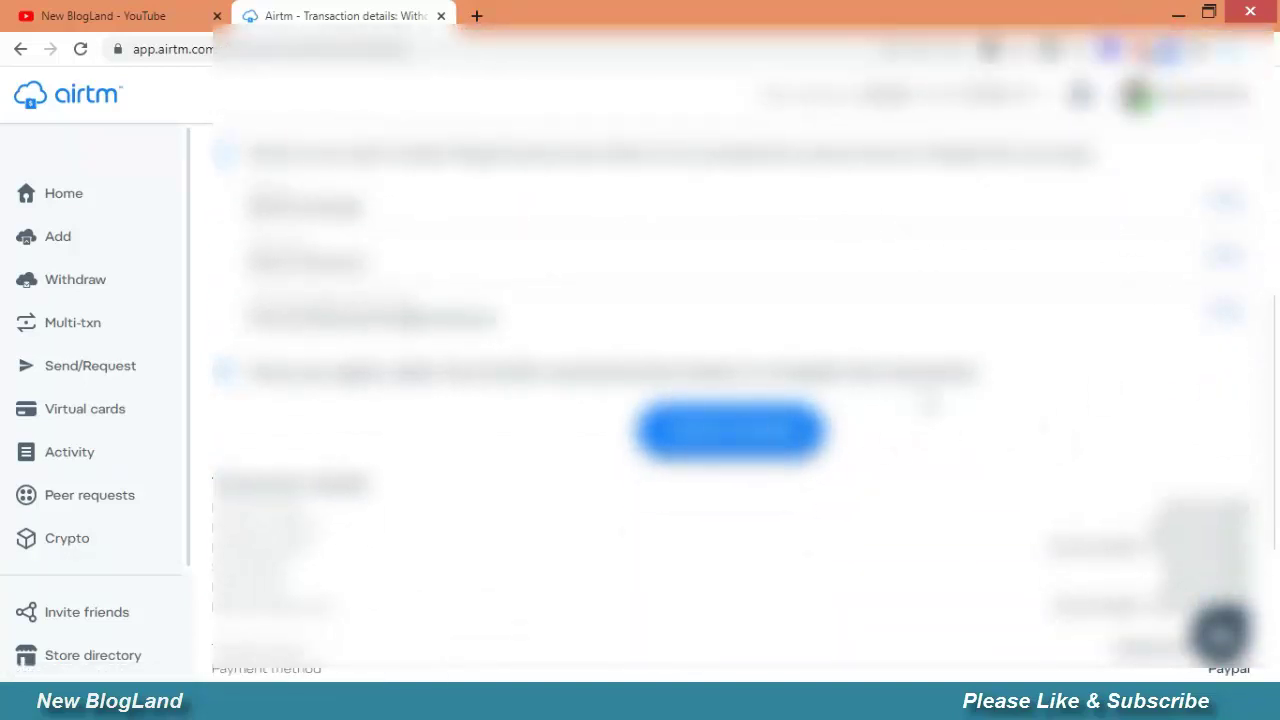
Scroll through the Airtm transaction details page.
{"action": "scroll", "coordinate": [1010, 412], "scroll_direction": "up", "scroll_amount": 5}
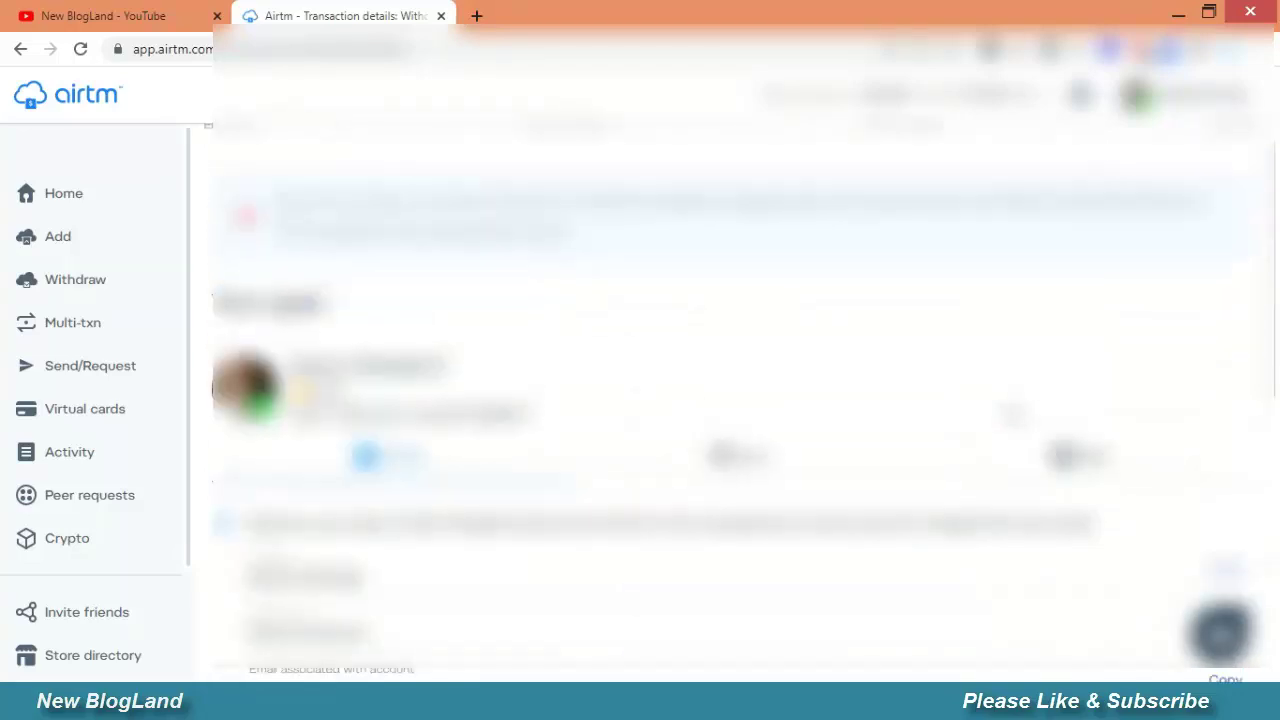
{"action": "scroll", "coordinate": [735, 405], "scroll_direction": "down", "scroll_amount": 4}
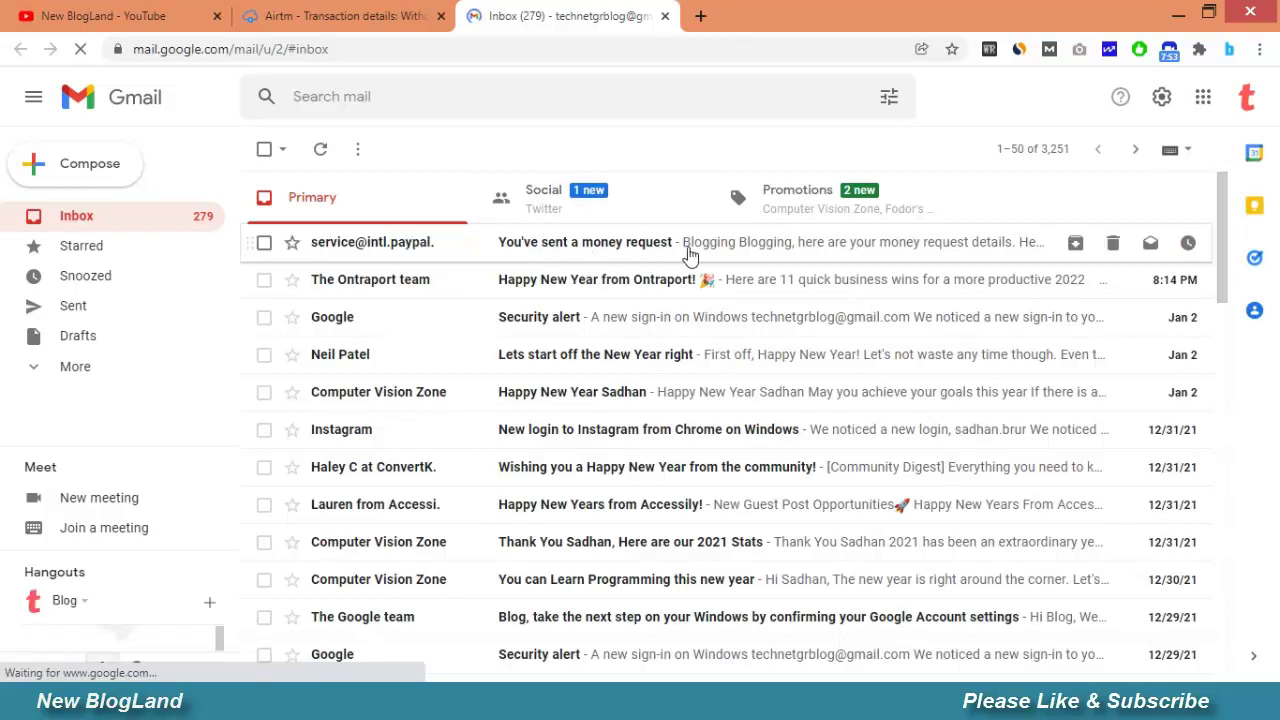
Read PayPal's Gmail confirmation of the $5,00 USD money request, then return to the Airtm chat.
{"action": "scroll", "coordinate": [417, 331], "scroll_direction": "down", "scroll_amount": 2}
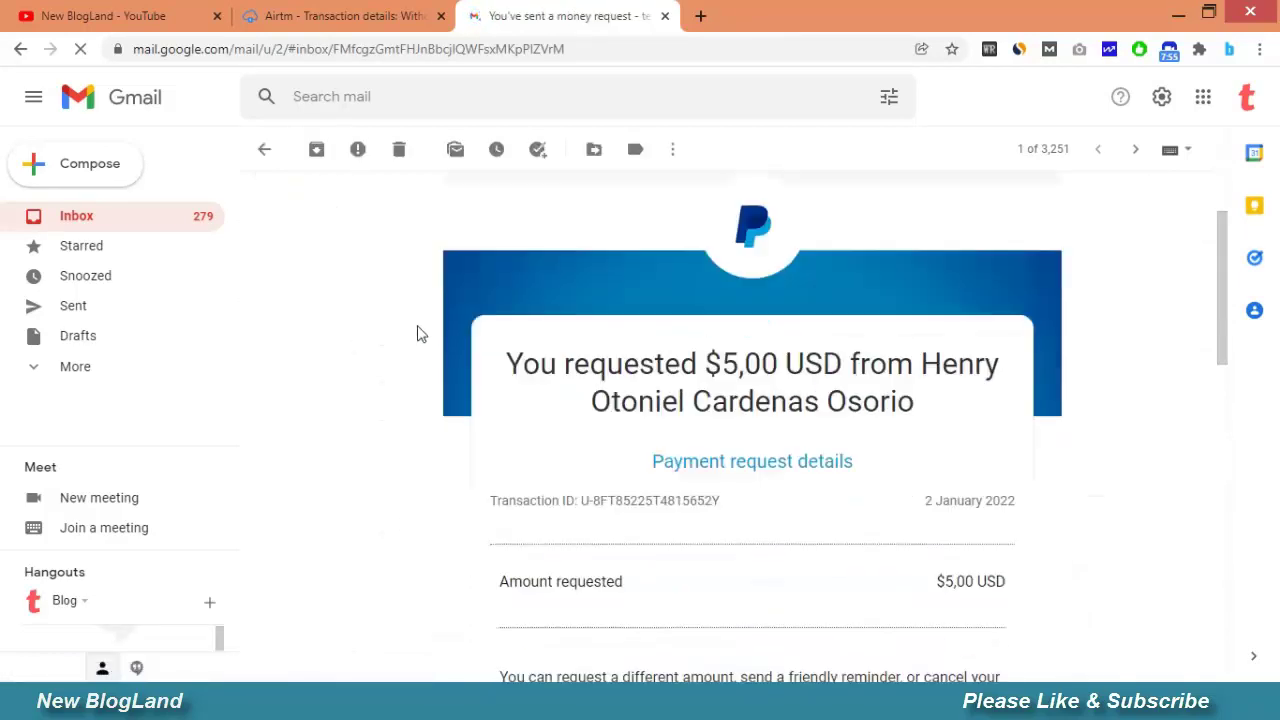
{"action": "scroll", "coordinate": [417, 333], "scroll_direction": "up", "scroll_amount": 2}
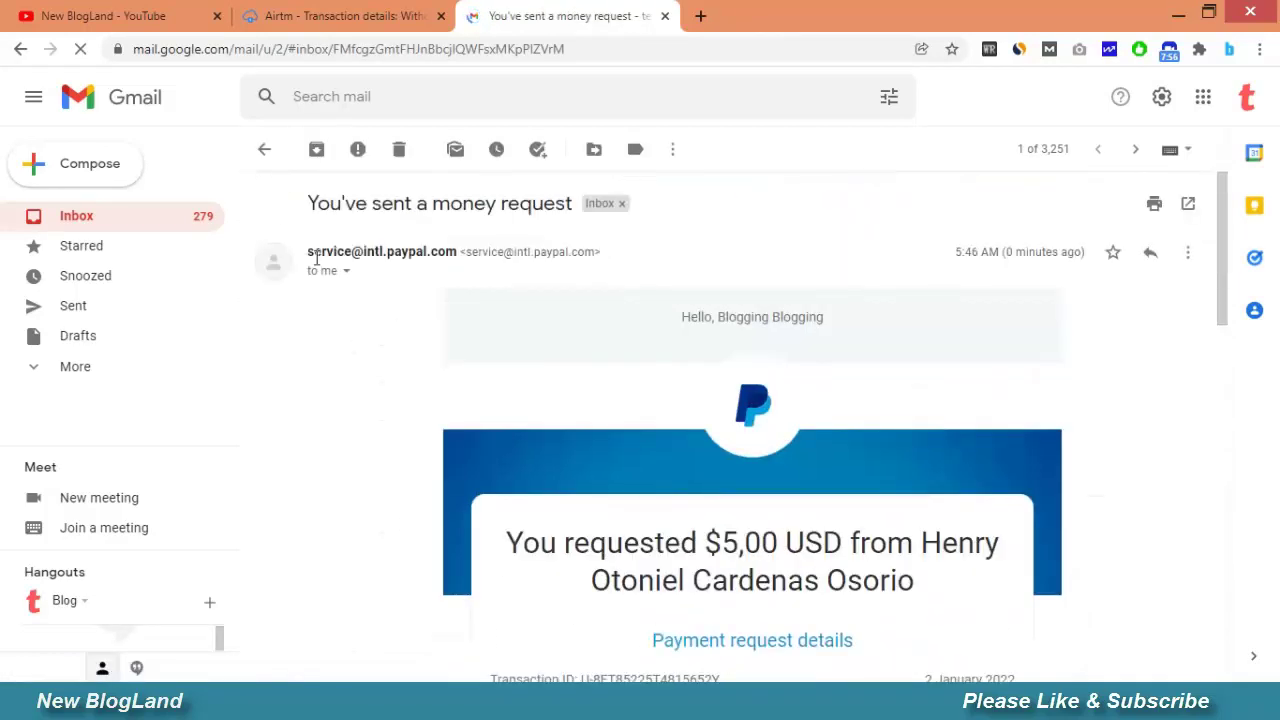
{"action": "left_click", "coordinate": [266, 152]}
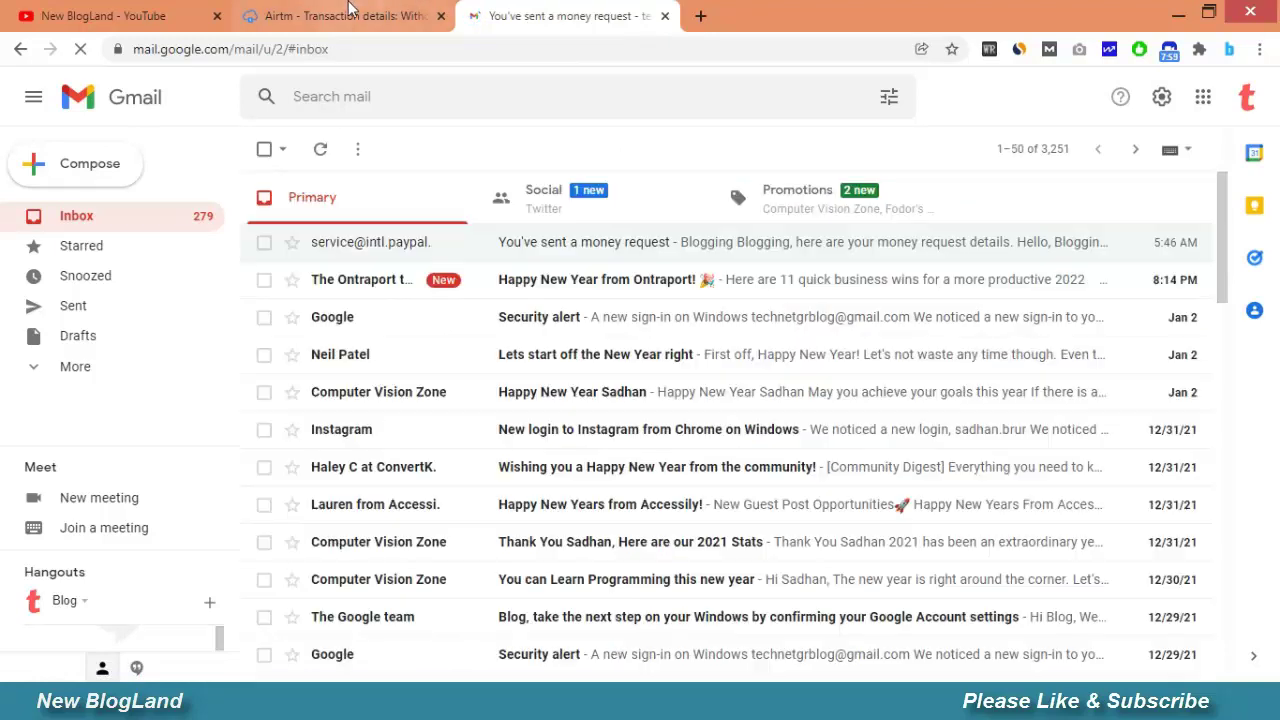
{"action": "left_click", "coordinate": [340, 16]}
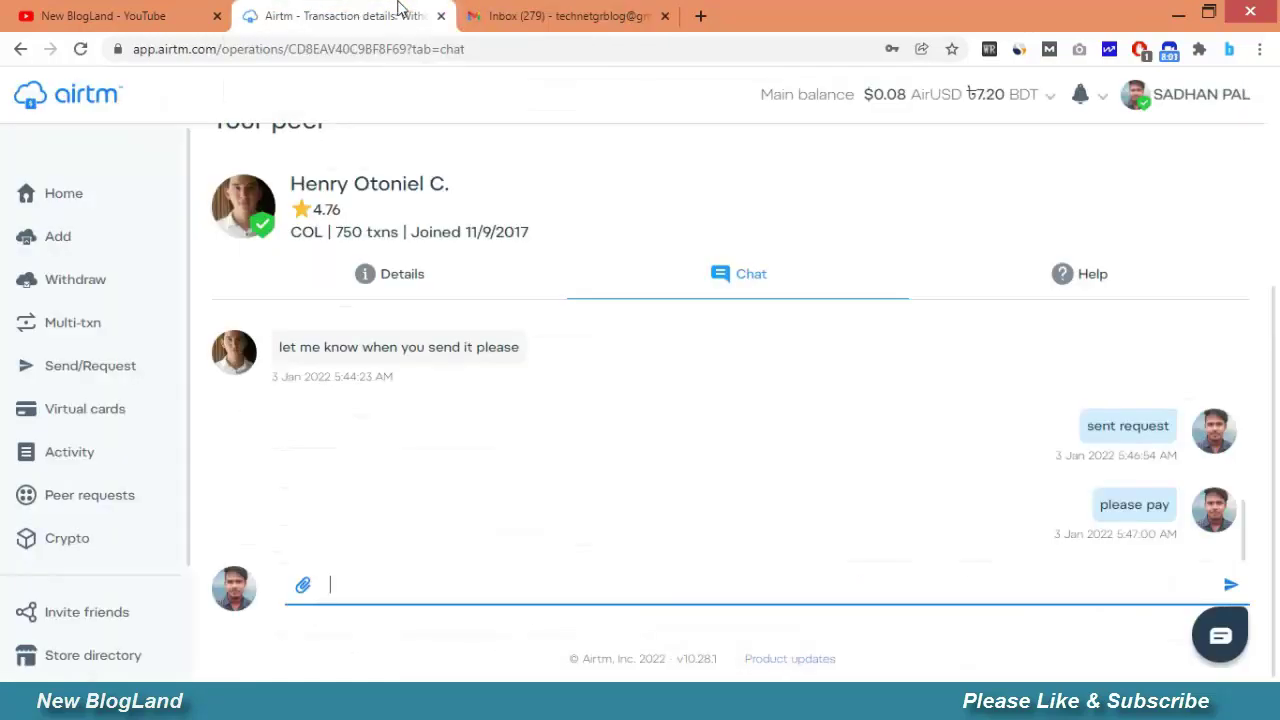
Alternate between Gmail and the Airtm chat until the peer's 'Pagado' reply appears.
{"action": "left_click", "coordinate": [565, 15]}
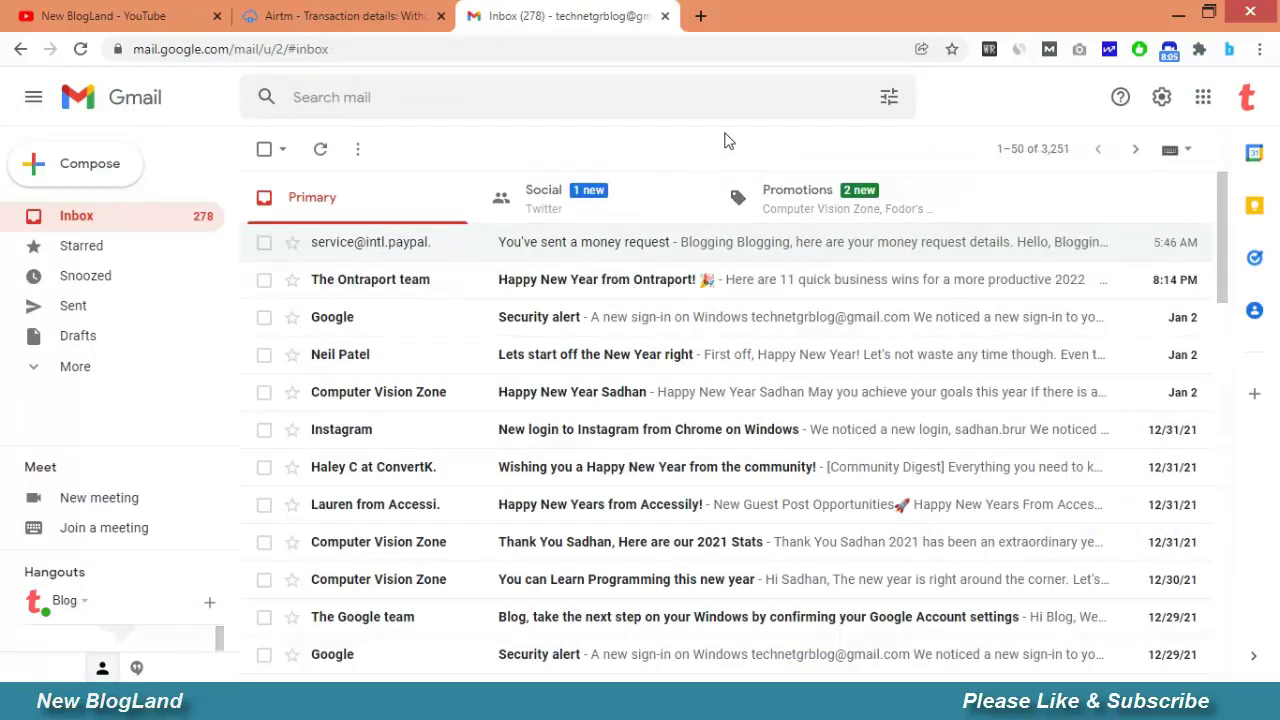
{"action": "left_click", "coordinate": [406, 9]}
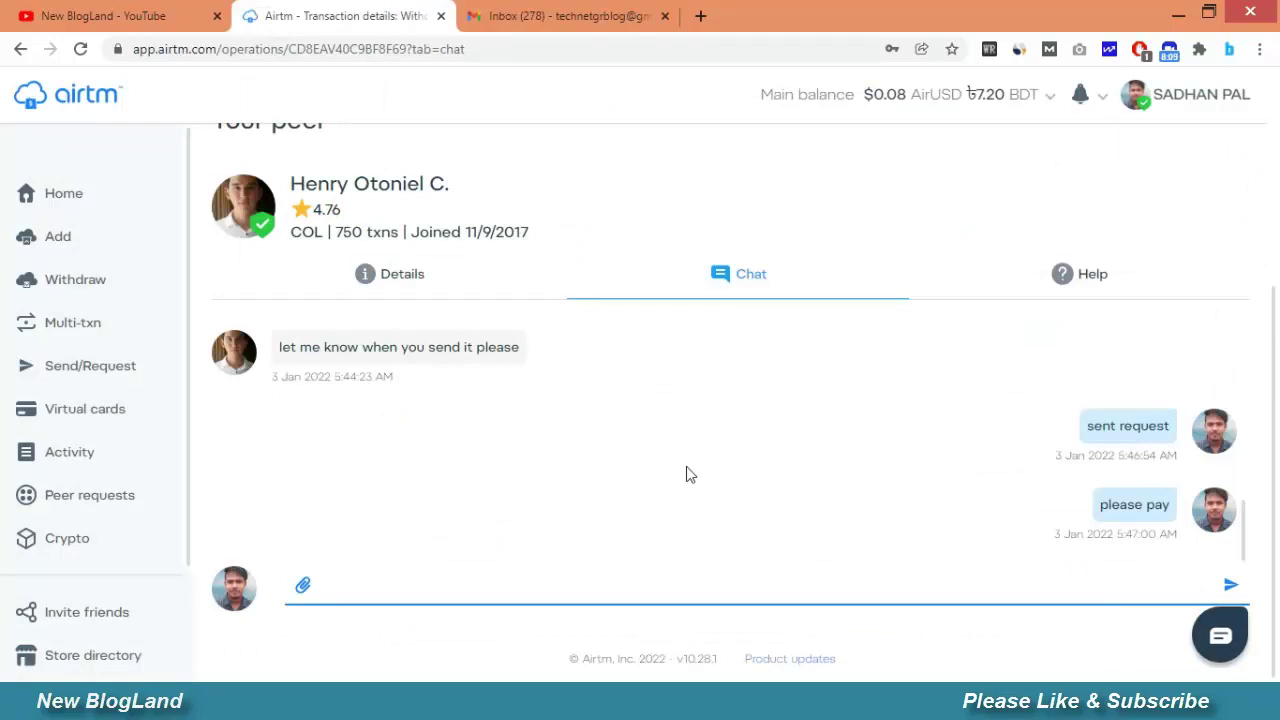
{"action": "left_click", "coordinate": [541, 8]}
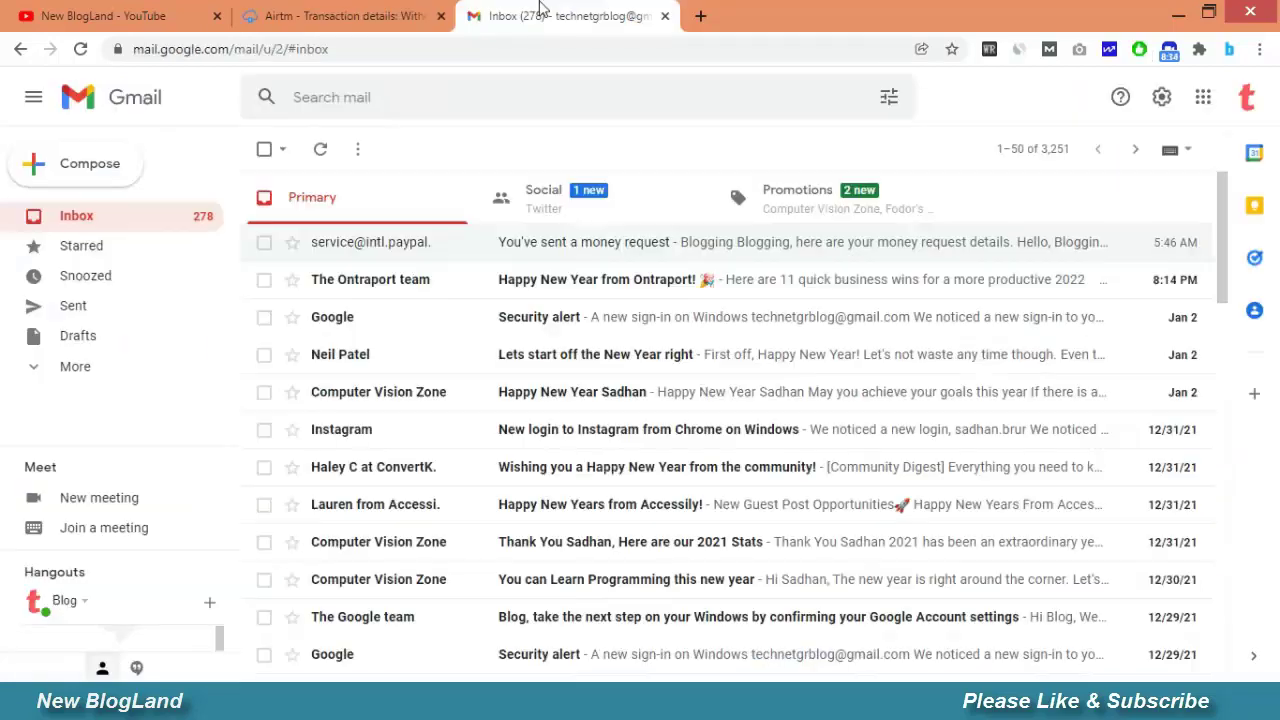
{"action": "left_click", "coordinate": [375, 10]}
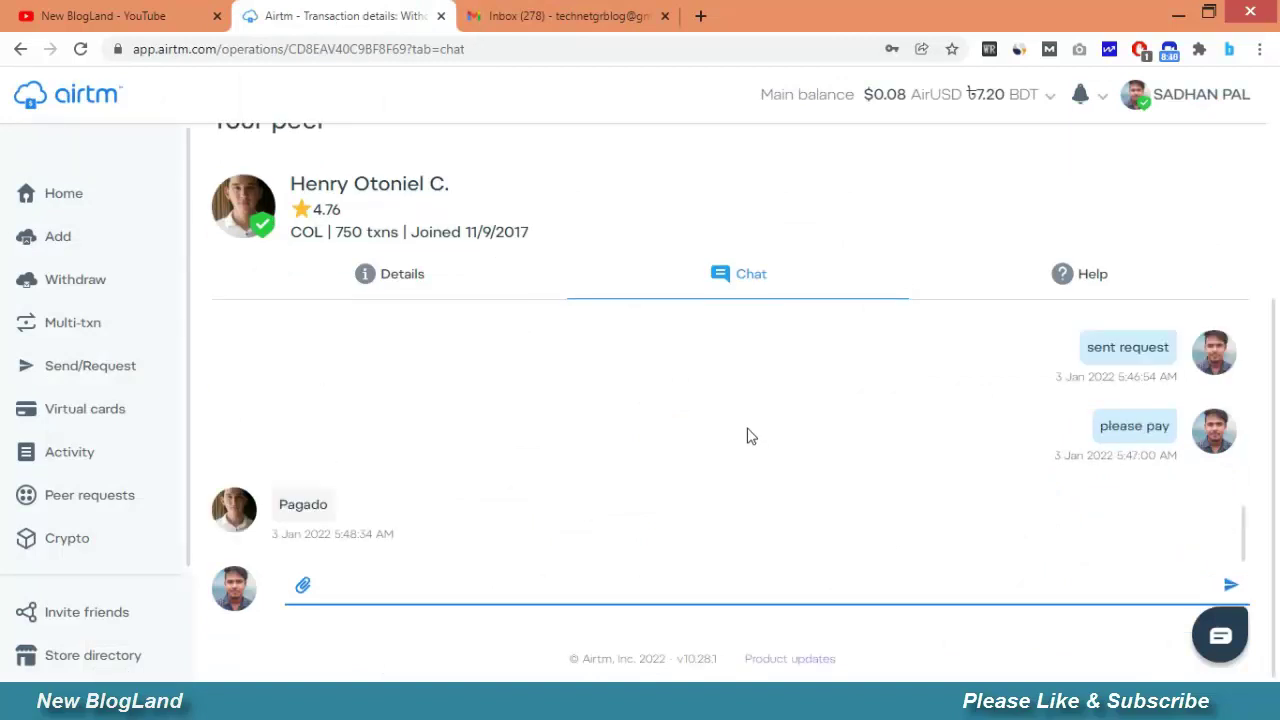
{"action": "left_click", "coordinate": [604, 10]}
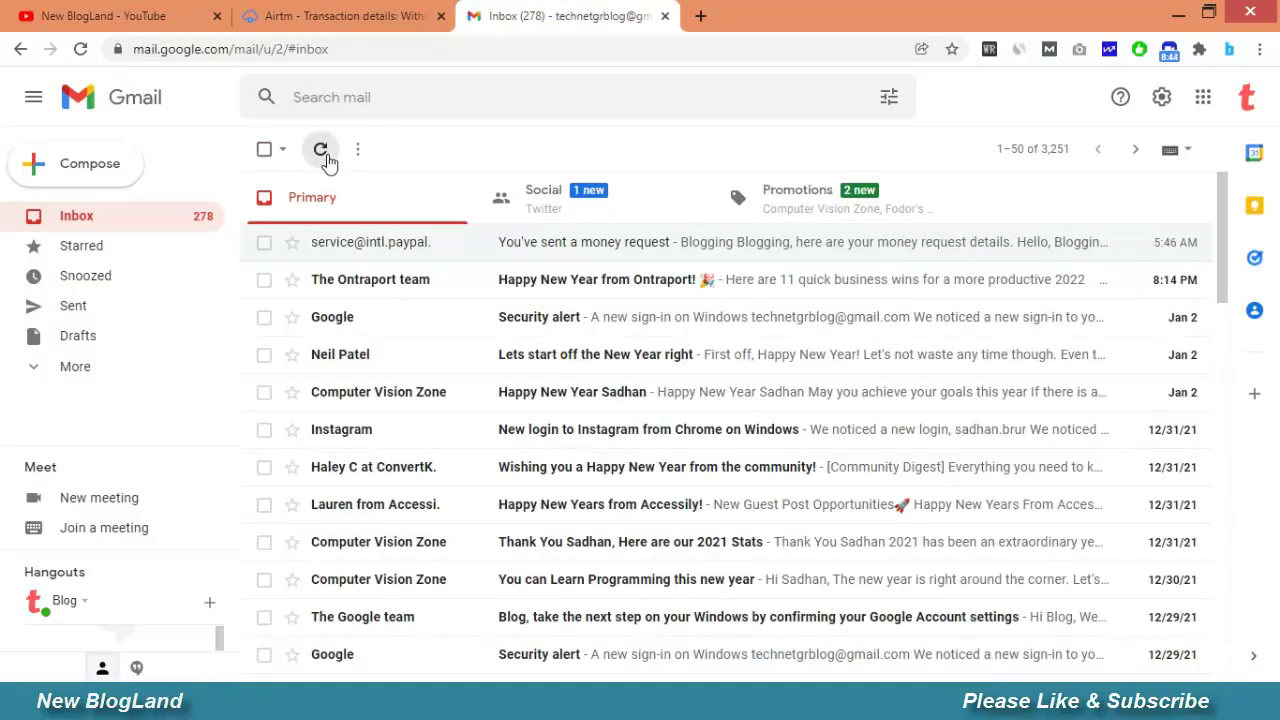
{"action": "left_click", "coordinate": [345, 14]}
Search Google for 'Pagado', then for a Spanish-English translator.
{"action": "double_click", "coordinate": [295, 504]}
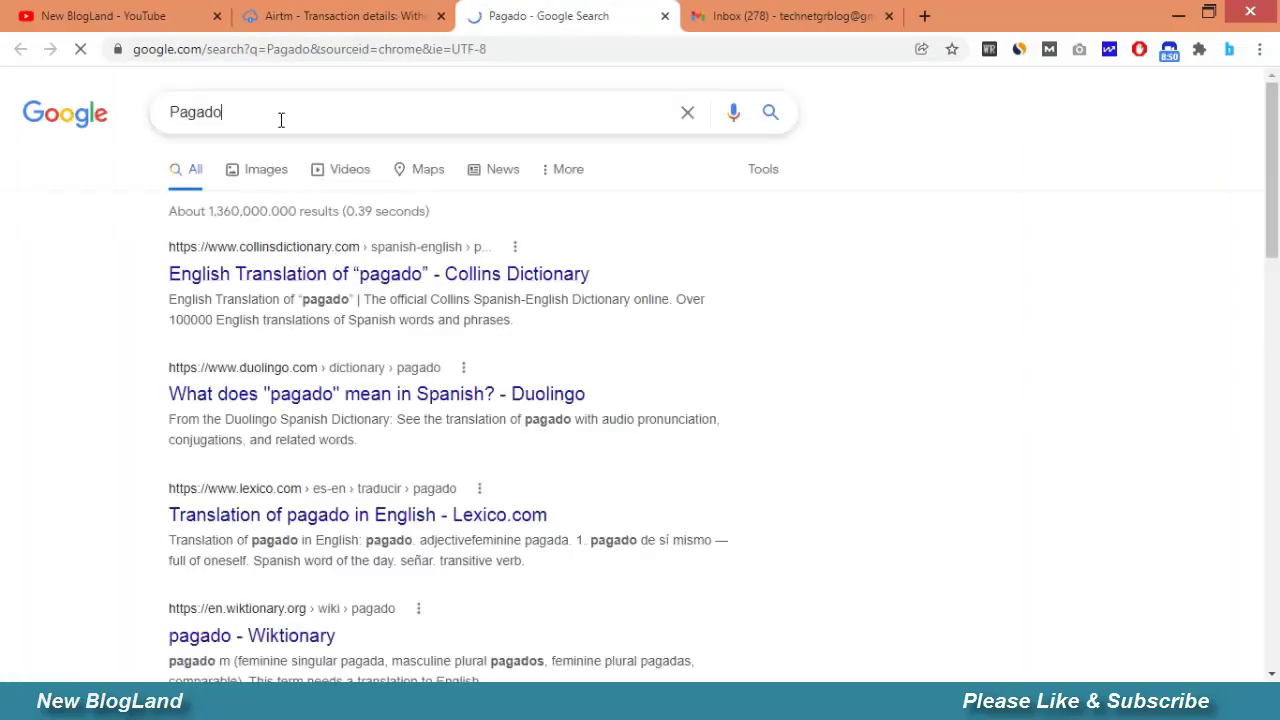
{"action": "left_click", "coordinate": [282, 119]}
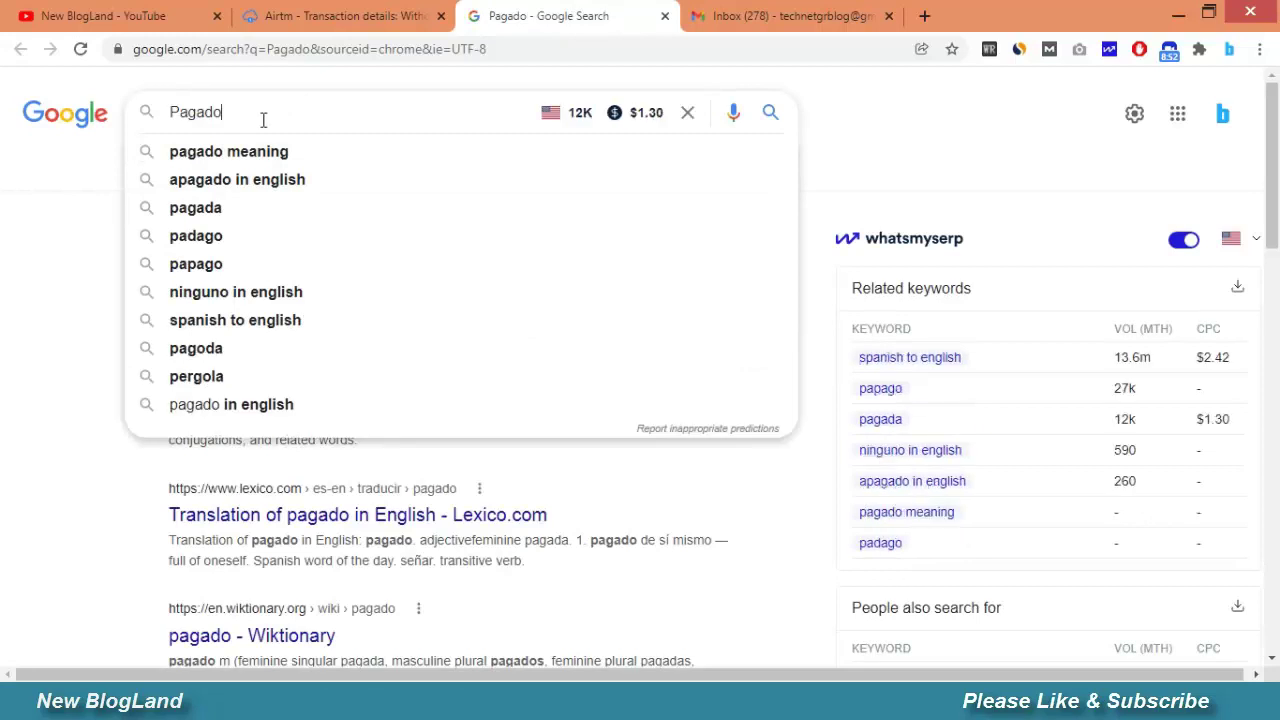
{"action": "double_click", "coordinate": [263, 117]}
{"action": "type", "text": "tra"}
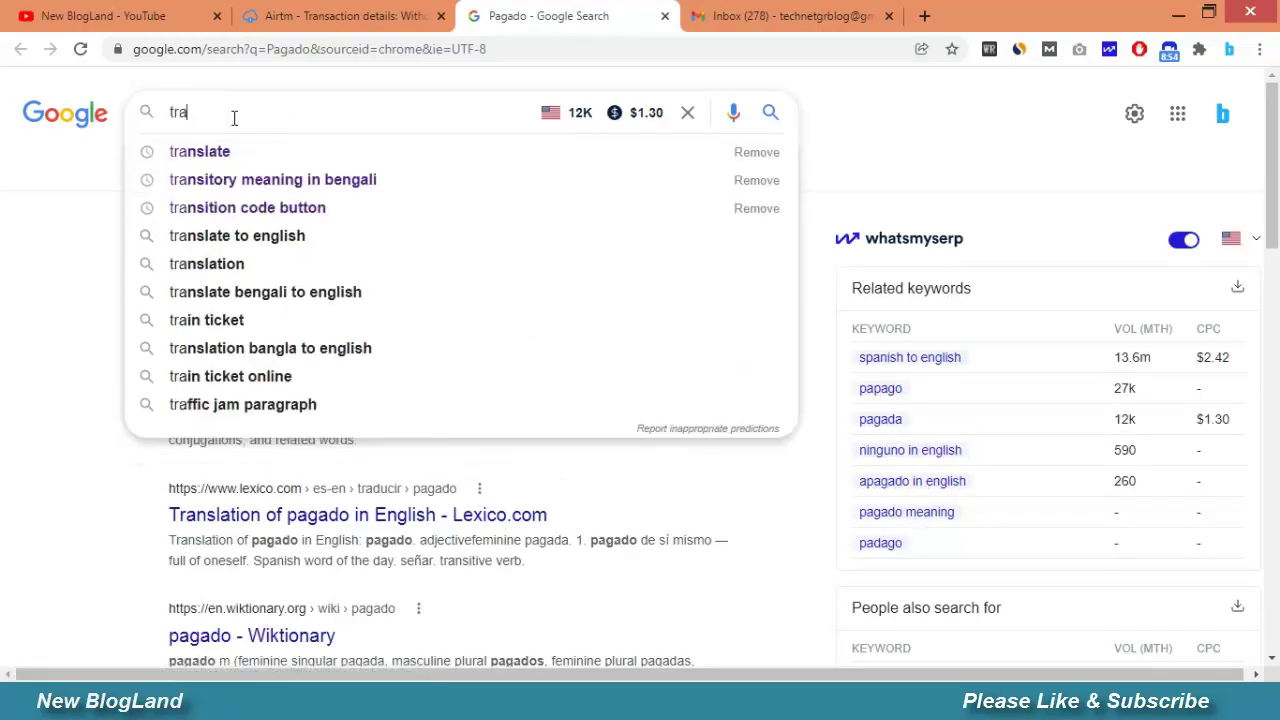
{"action": "left_click", "coordinate": [238, 158]}
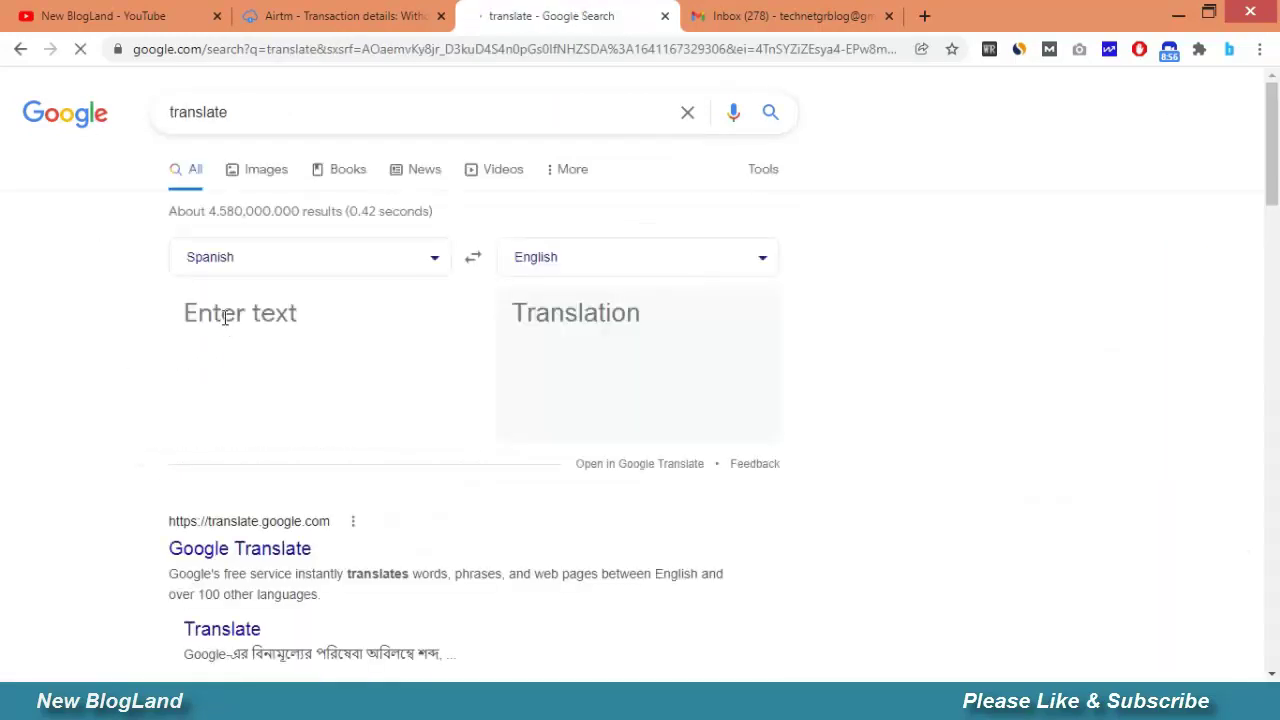
Start typing the reply 'let me check' in the Airtm chat.
{"action": "left_click", "coordinate": [338, 15]}
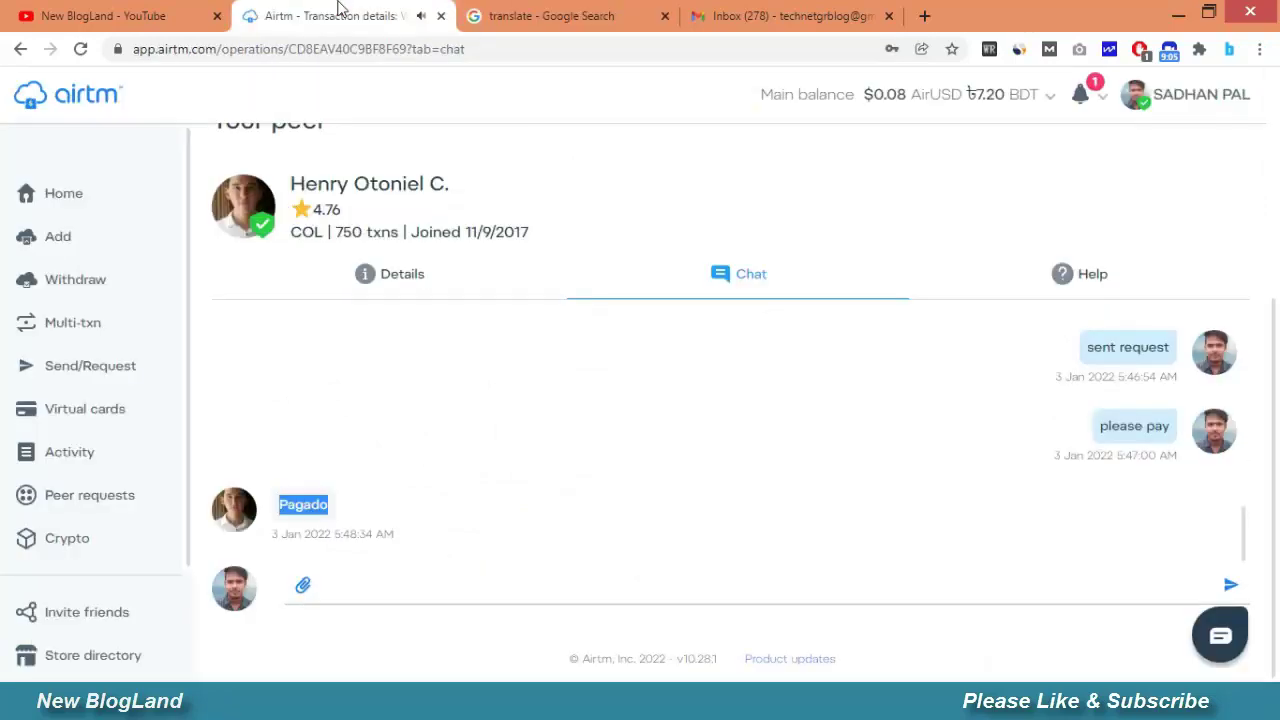
{"action": "left_click", "coordinate": [394, 591]}
{"action": "type", "text": "let me check"}
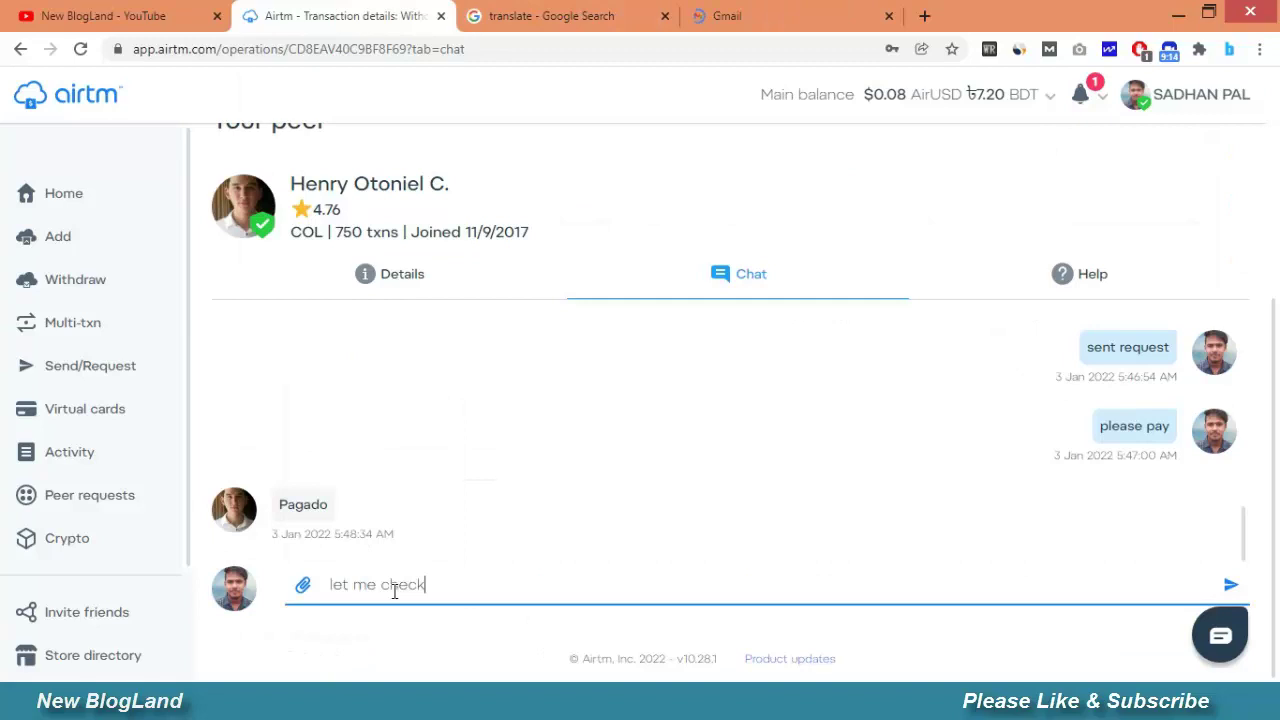
Close the translation tab, load the PayPal dashboard to check the balance, then return to Airtm.
{"action": "key", "text": "ctrl+Tab"}
{"action": "key", "text": "ctrl+w"}
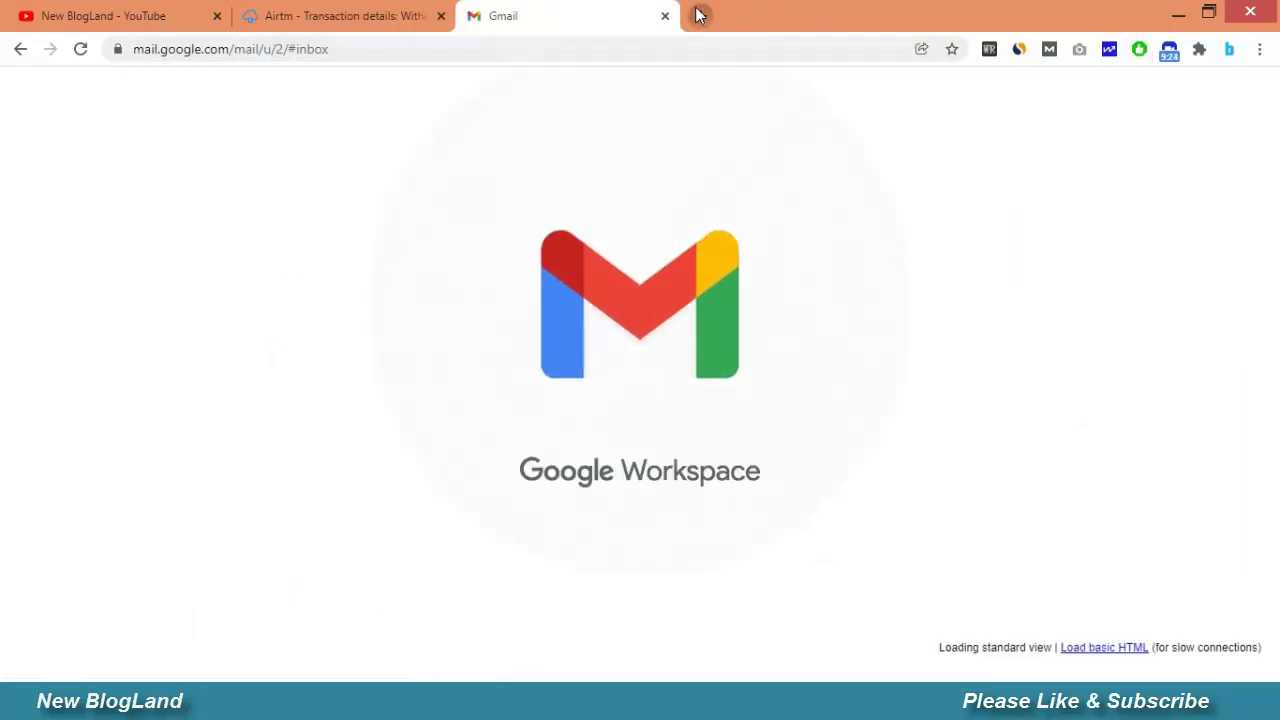
{"action": "left_click", "coordinate": [698, 15]}
{"action": "type", "text": "pay"}
{"action": "key", "text": "Return"}
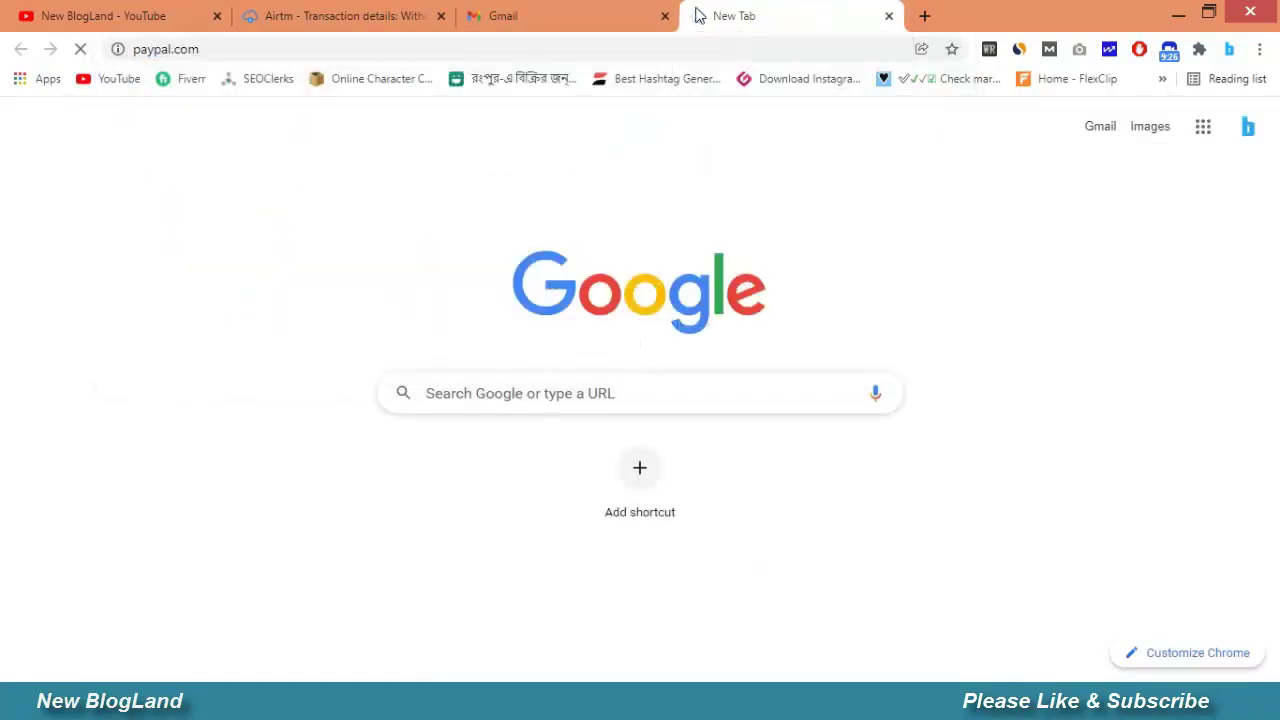
{"action": "left_click", "coordinate": [585, 12]}
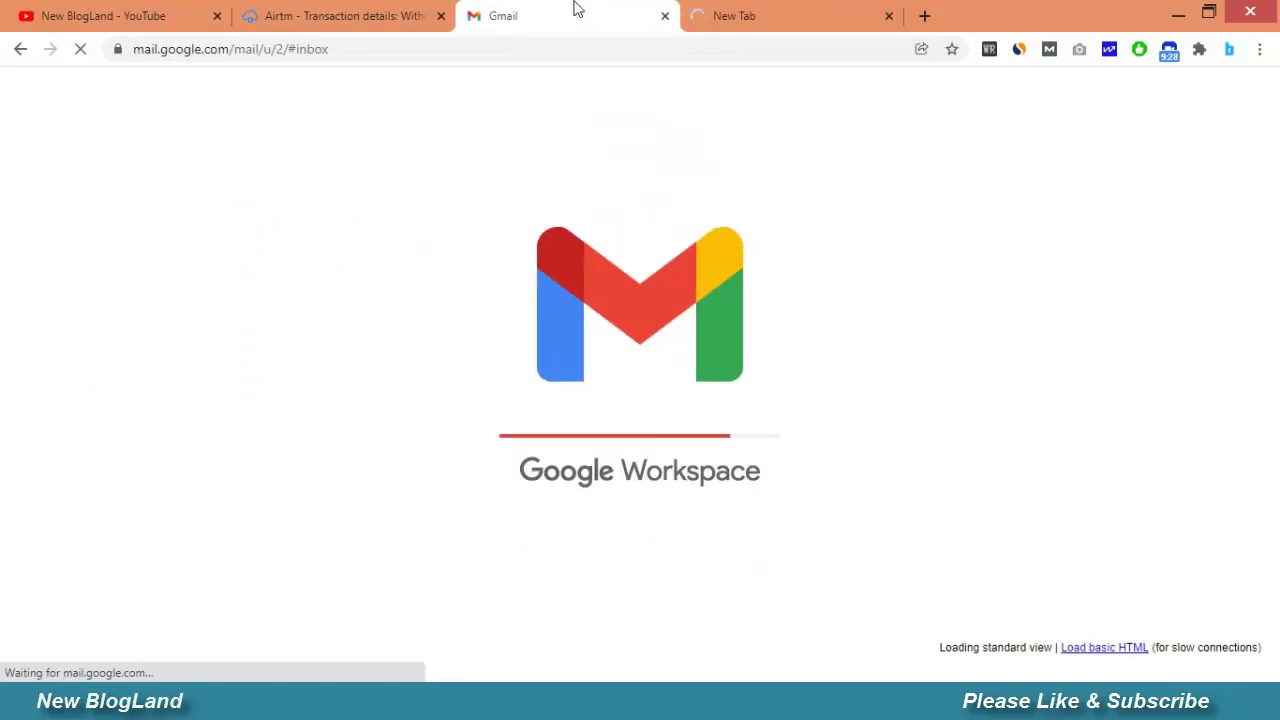
{"action": "left_click", "coordinate": [815, 8]}
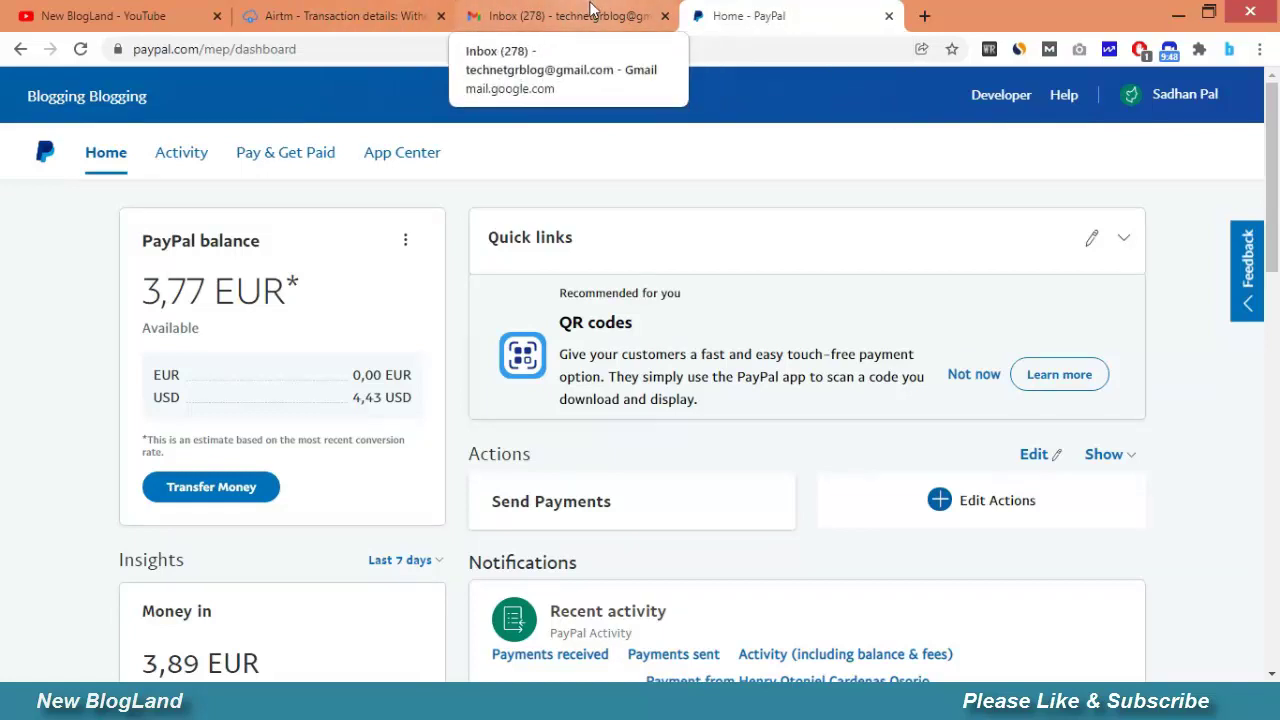
{"action": "left_click", "coordinate": [345, 16]}
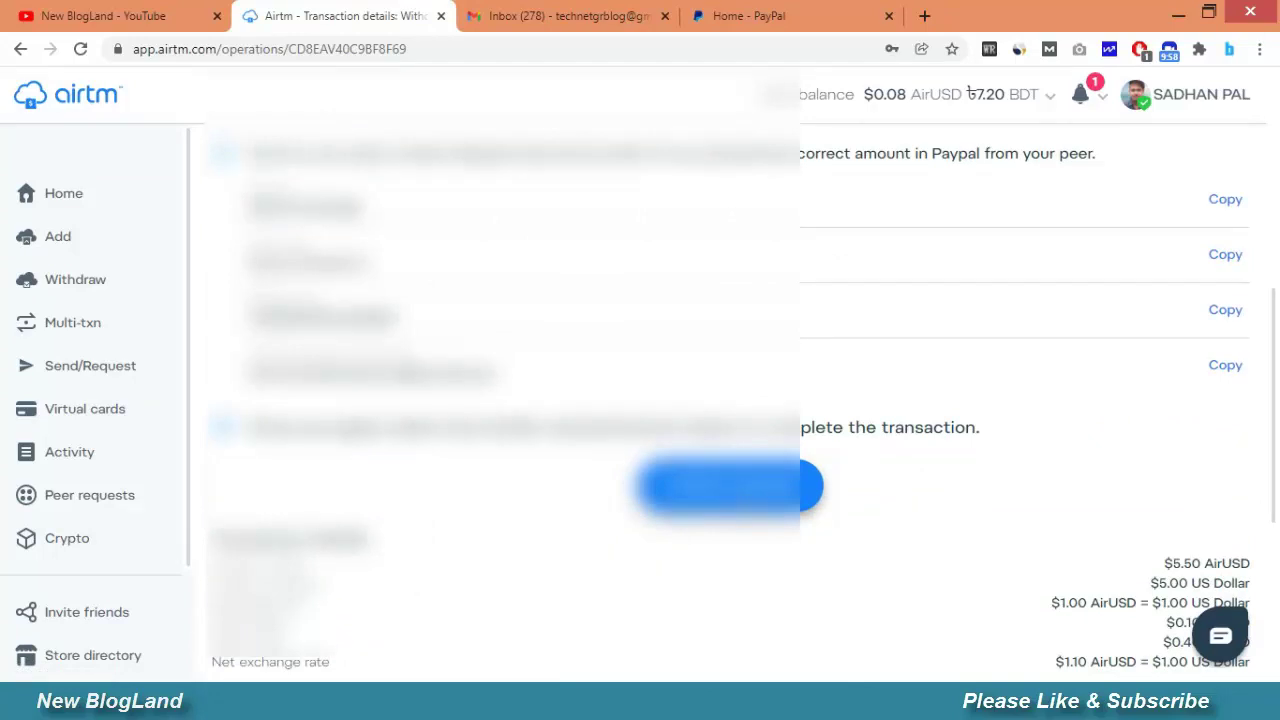
Confirm in Airtm that the PayPal payment was received.
{"action": "left_click", "coordinate": [648, 468]}
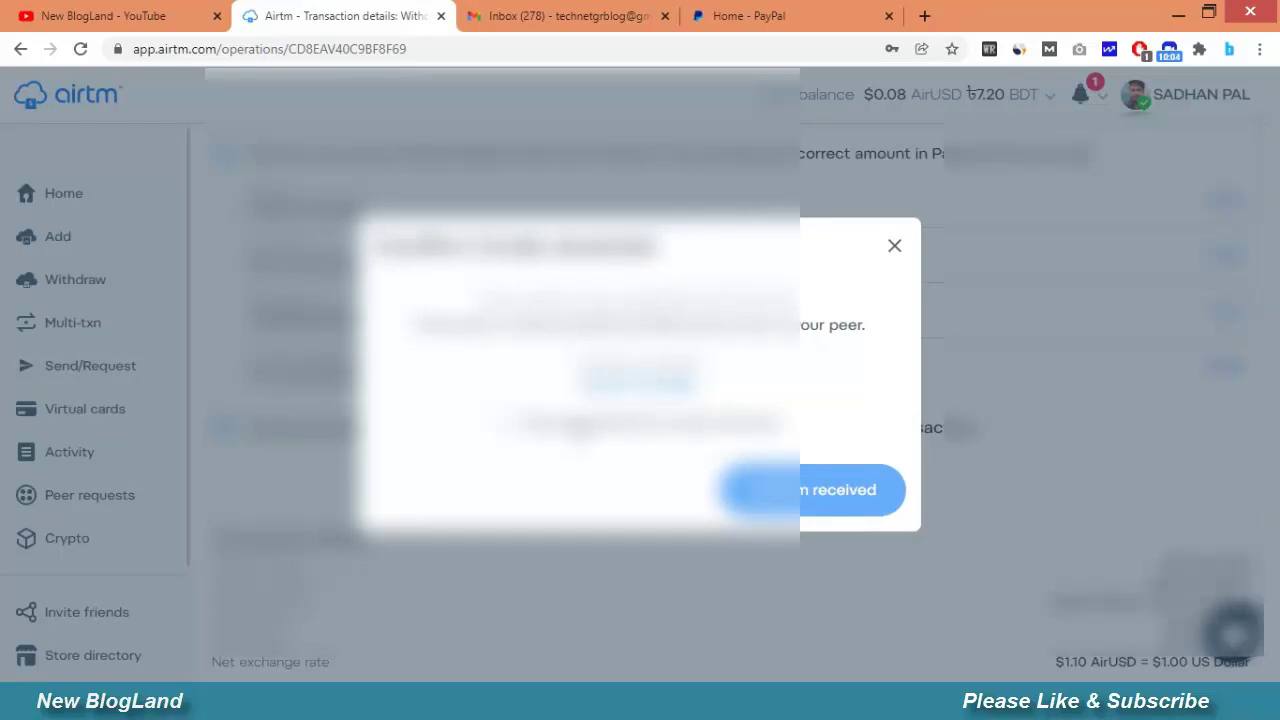
{"action": "left_click", "coordinate": [500, 422]}
{"action": "left_click", "coordinate": [812, 490]}
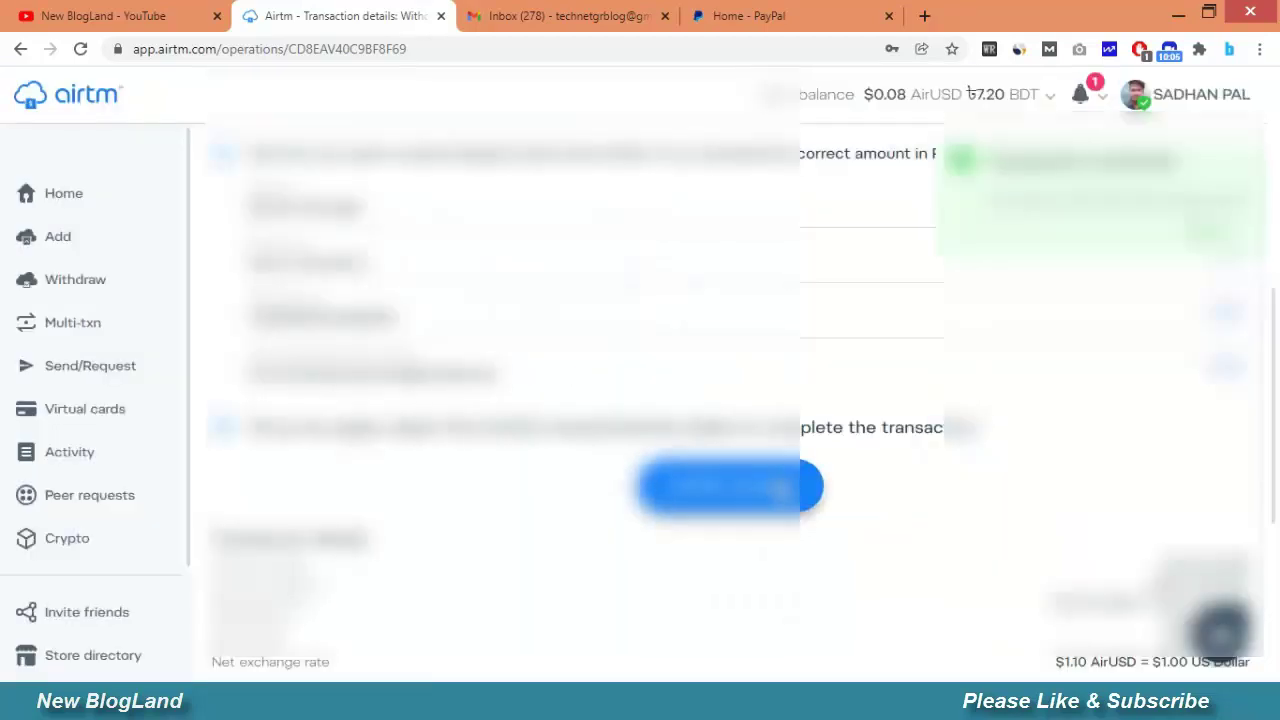
{"action": "scroll", "coordinate": [531, 397], "scroll_direction": "up", "scroll_amount": 4}
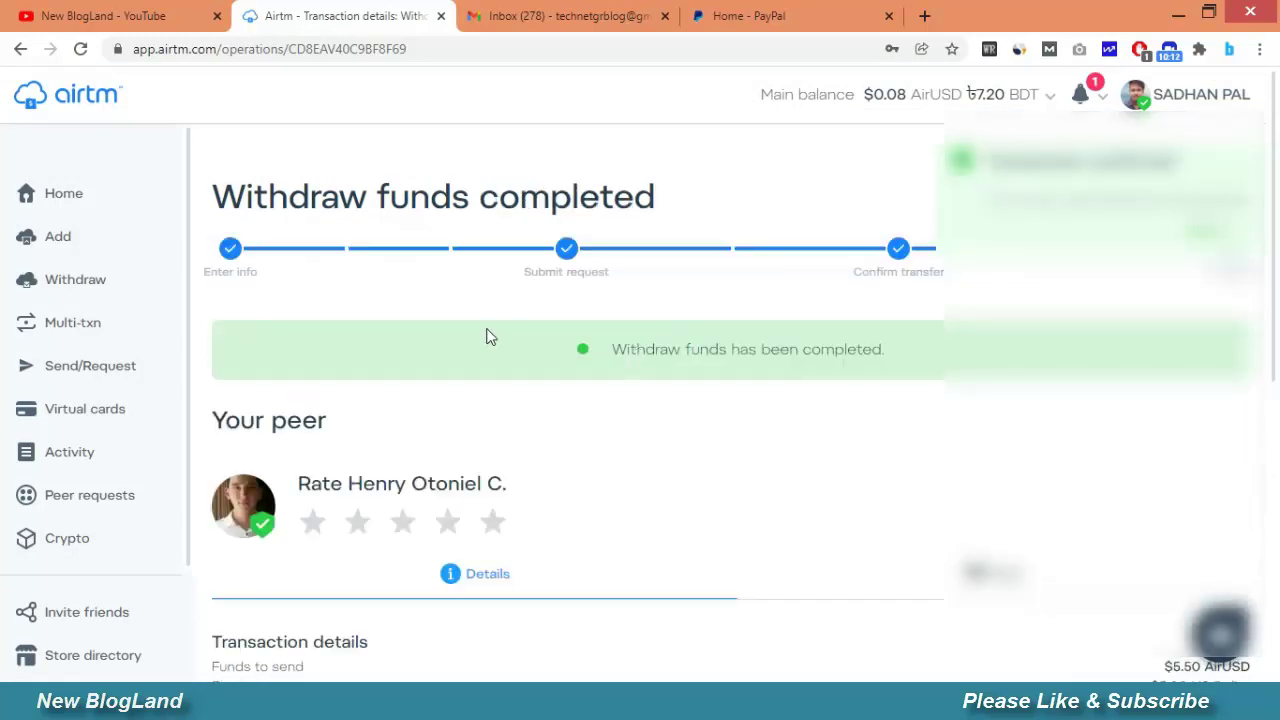
Rate the peer 5 stars and mark them as preferred.
{"action": "left_click", "coordinate": [491, 522]}
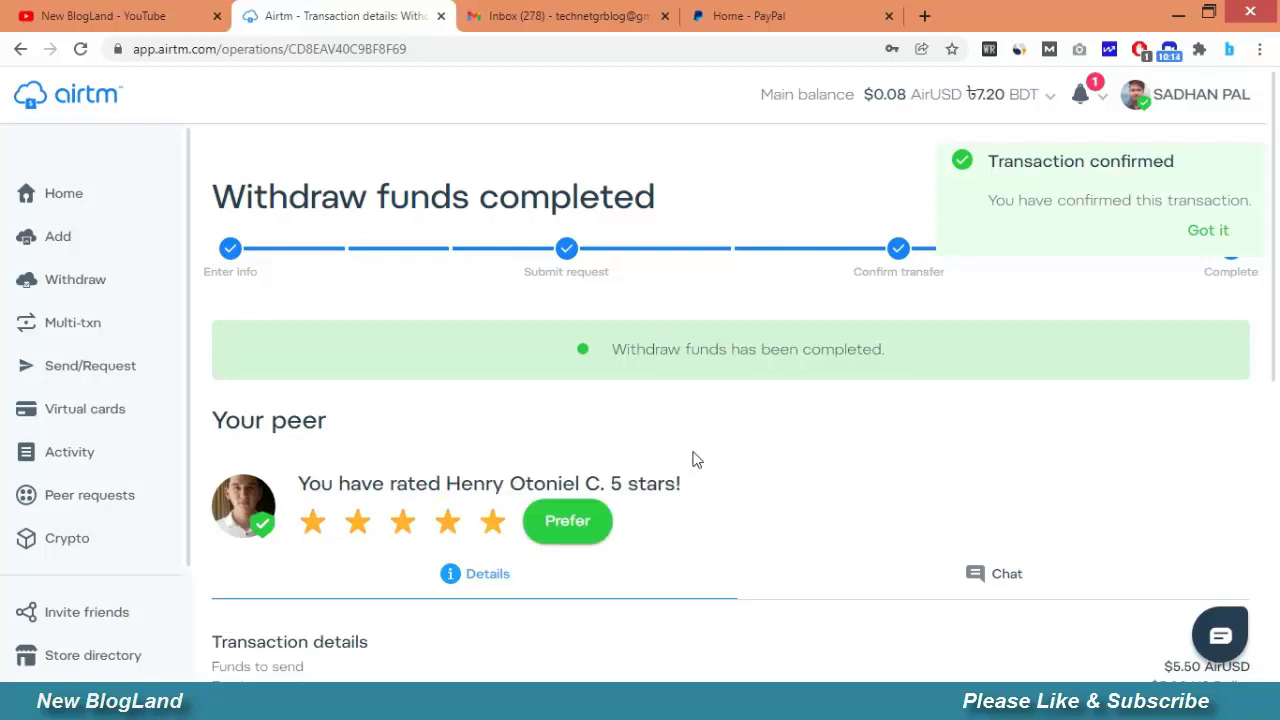
{"action": "left_click", "coordinate": [570, 535]}
{"action": "left_click", "coordinate": [858, 449]}
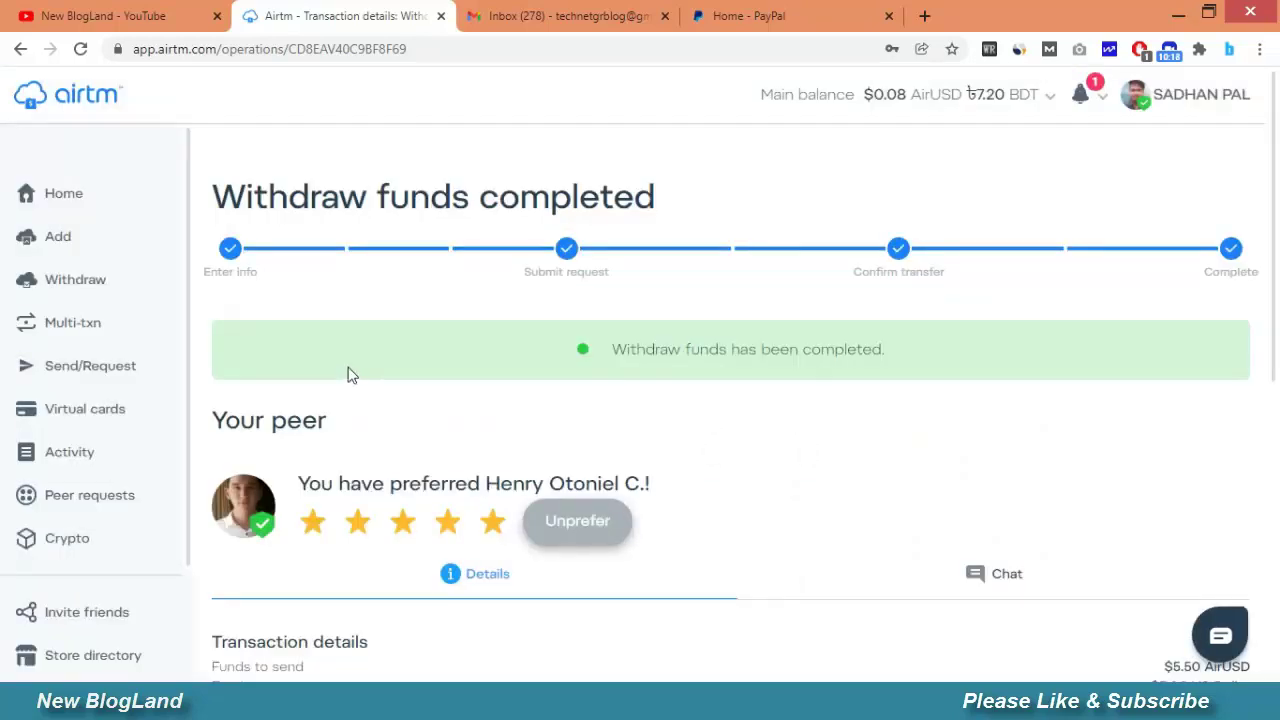
Glance at the Airtm notifications, then switch to PayPal to check the balance.
{"action": "left_click", "coordinate": [1079, 100]}
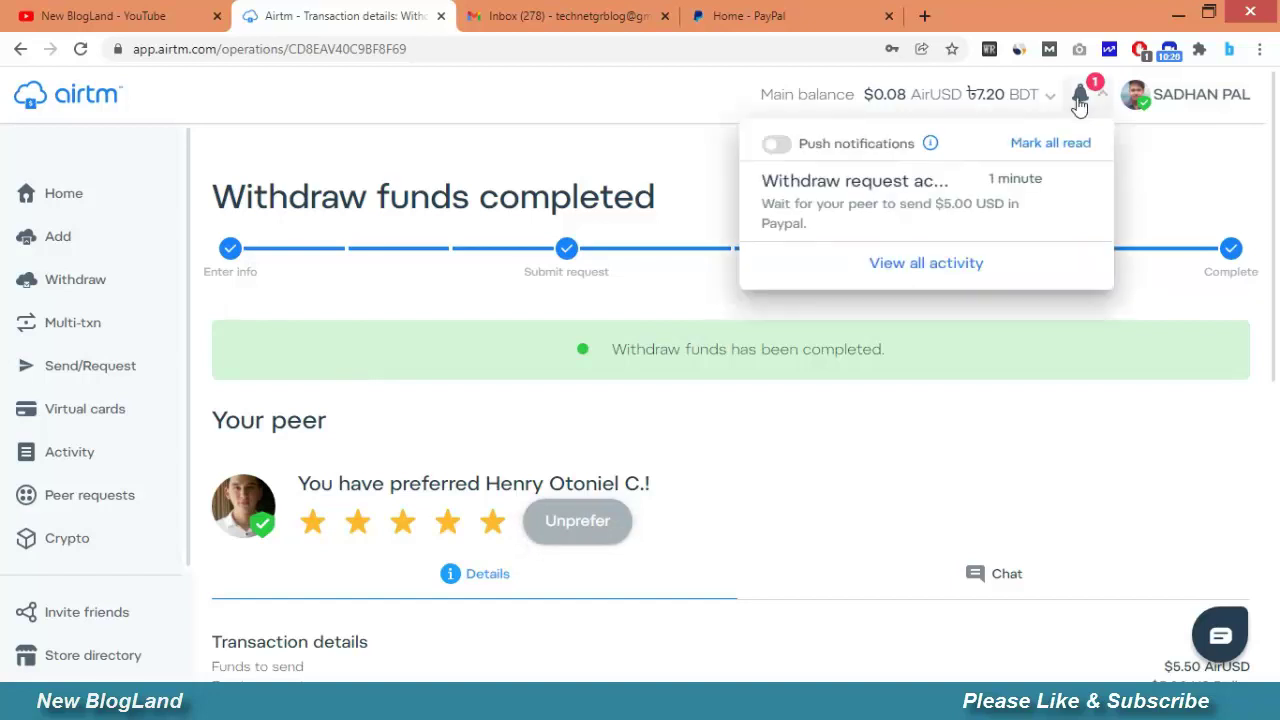
{"action": "left_click", "coordinate": [1052, 145]}
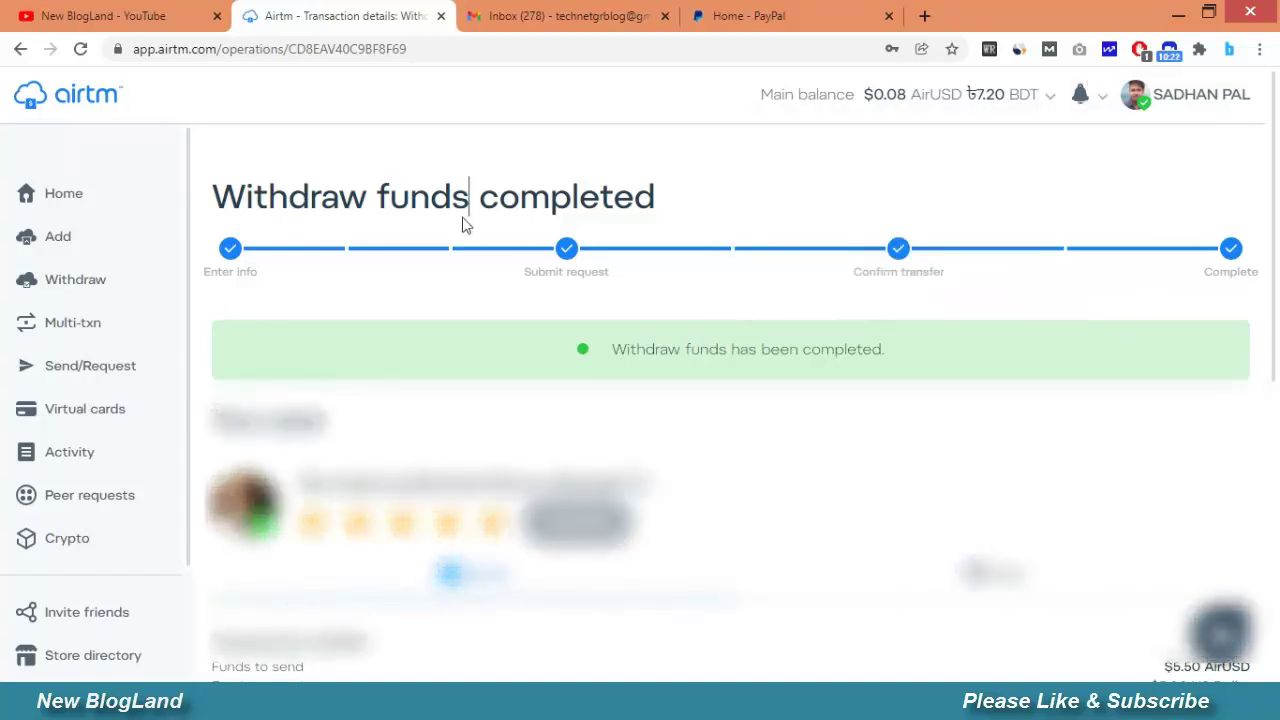
{"action": "scroll", "coordinate": [531, 251], "scroll_direction": "down", "scroll_amount": 4}
{"action": "scroll", "coordinate": [567, 260], "scroll_direction": "up", "scroll_amount": 4}
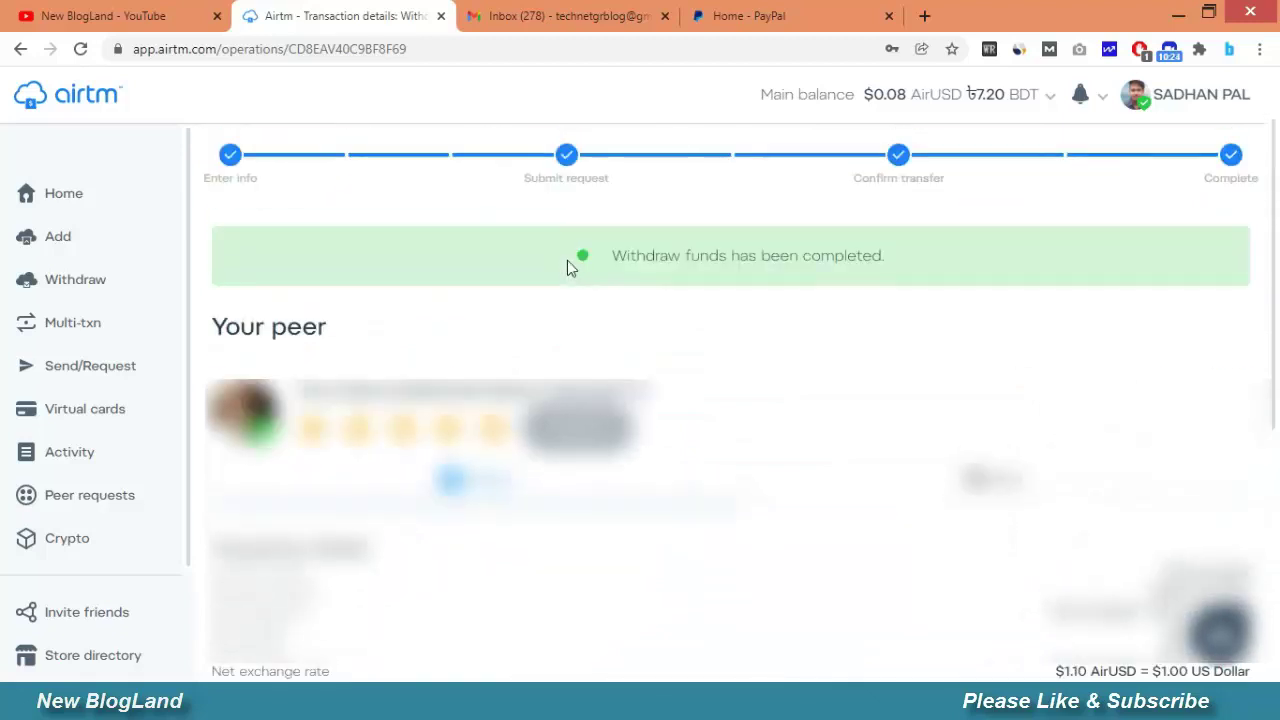
{"action": "left_click", "coordinate": [750, 15]}
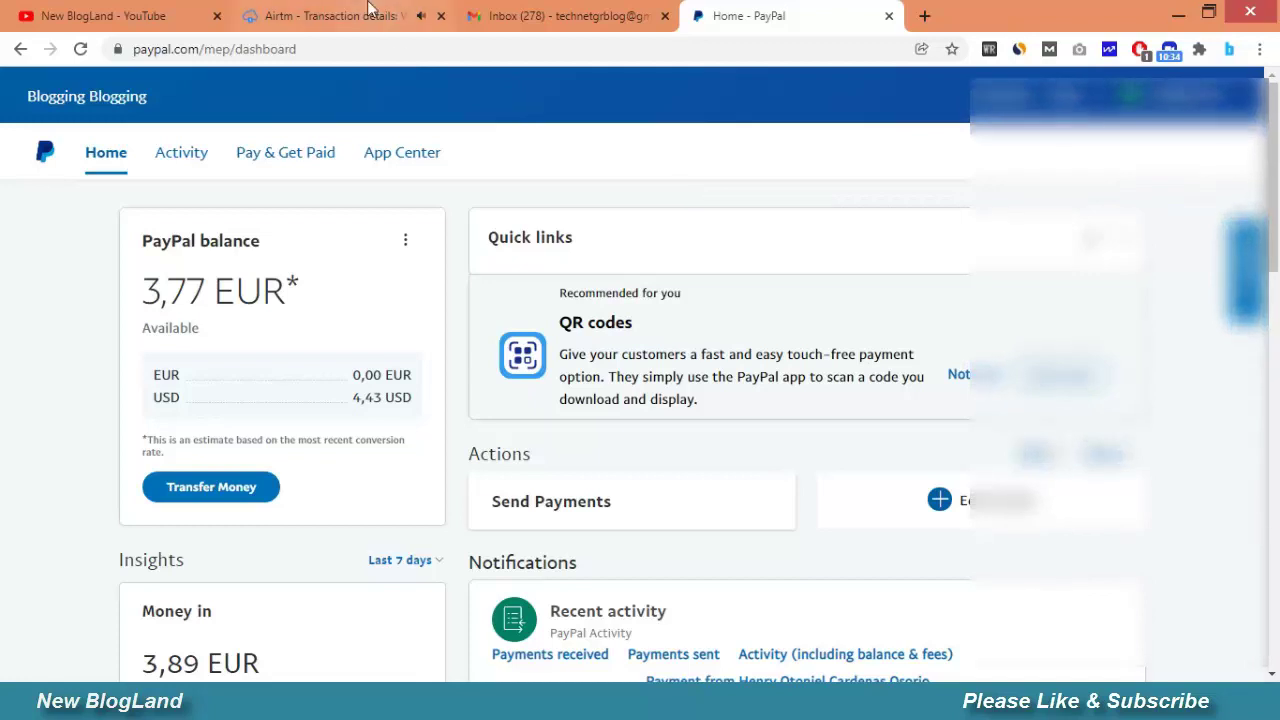
{"action": "left_click", "coordinate": [340, 13]}
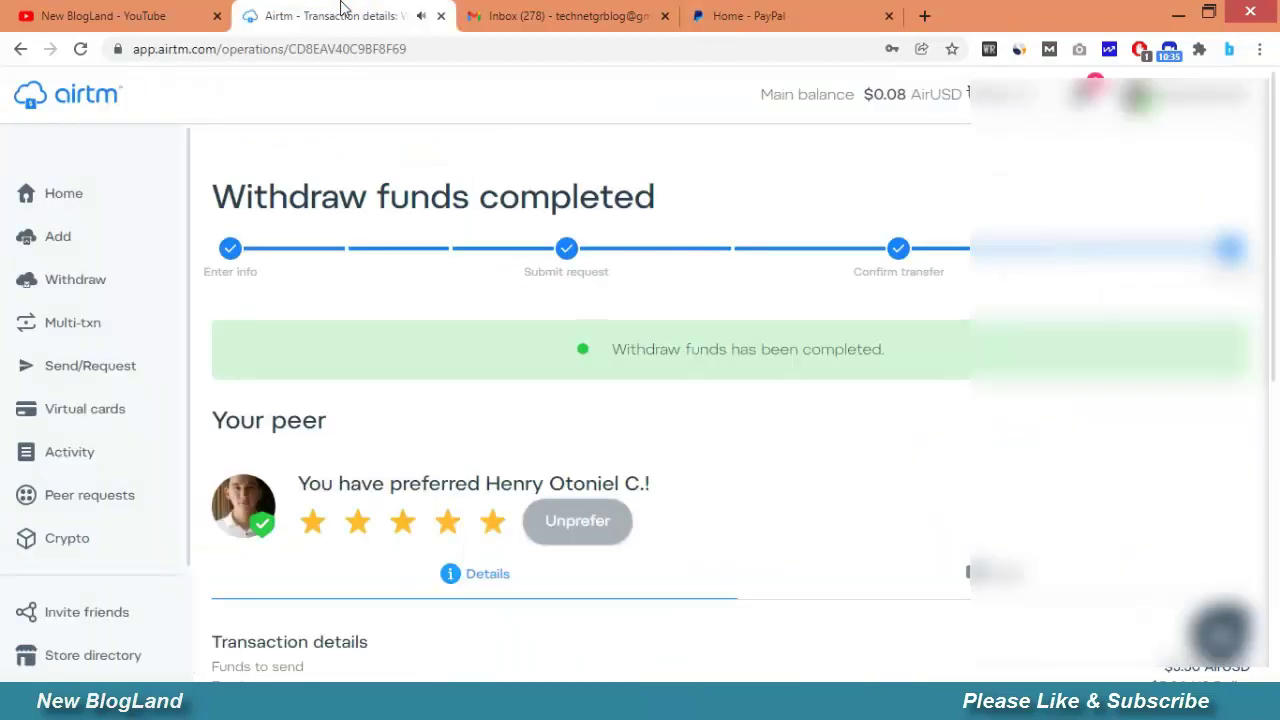
{"action": "scroll", "coordinate": [871, 331], "scroll_direction": "down", "scroll_amount": 5}
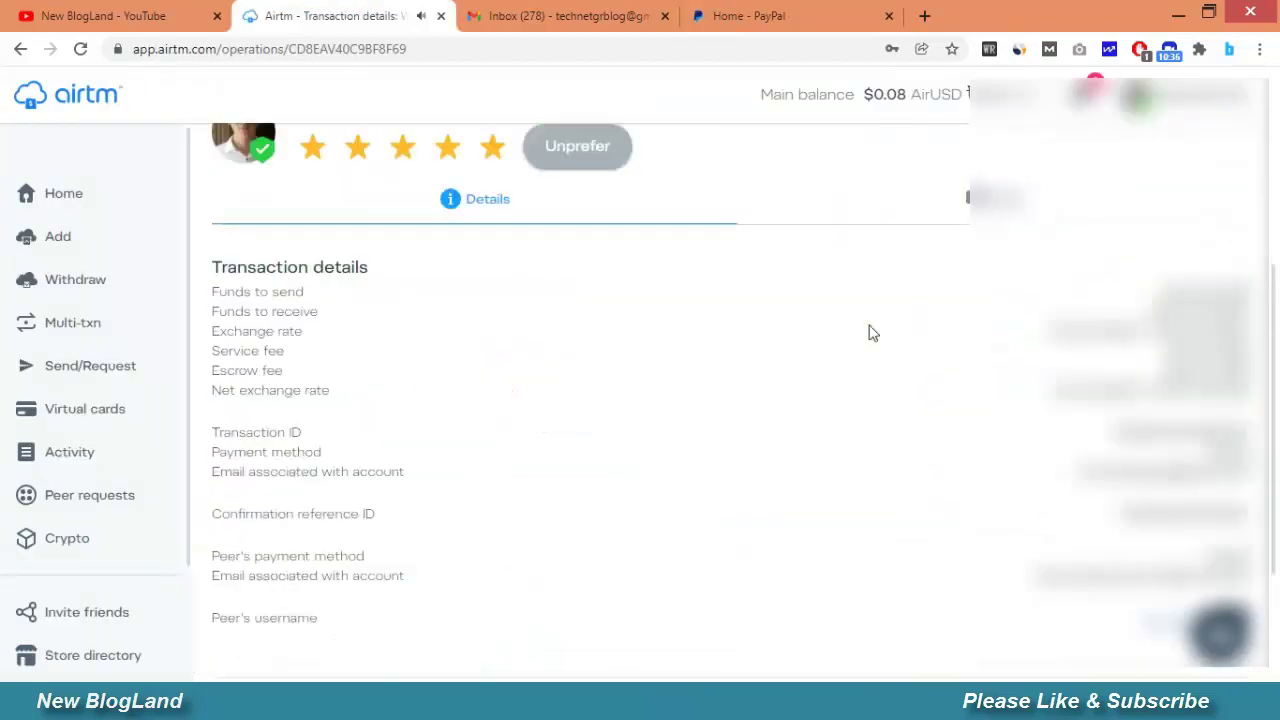
{"action": "scroll", "coordinate": [871, 331], "scroll_direction": "up", "scroll_amount": 5}
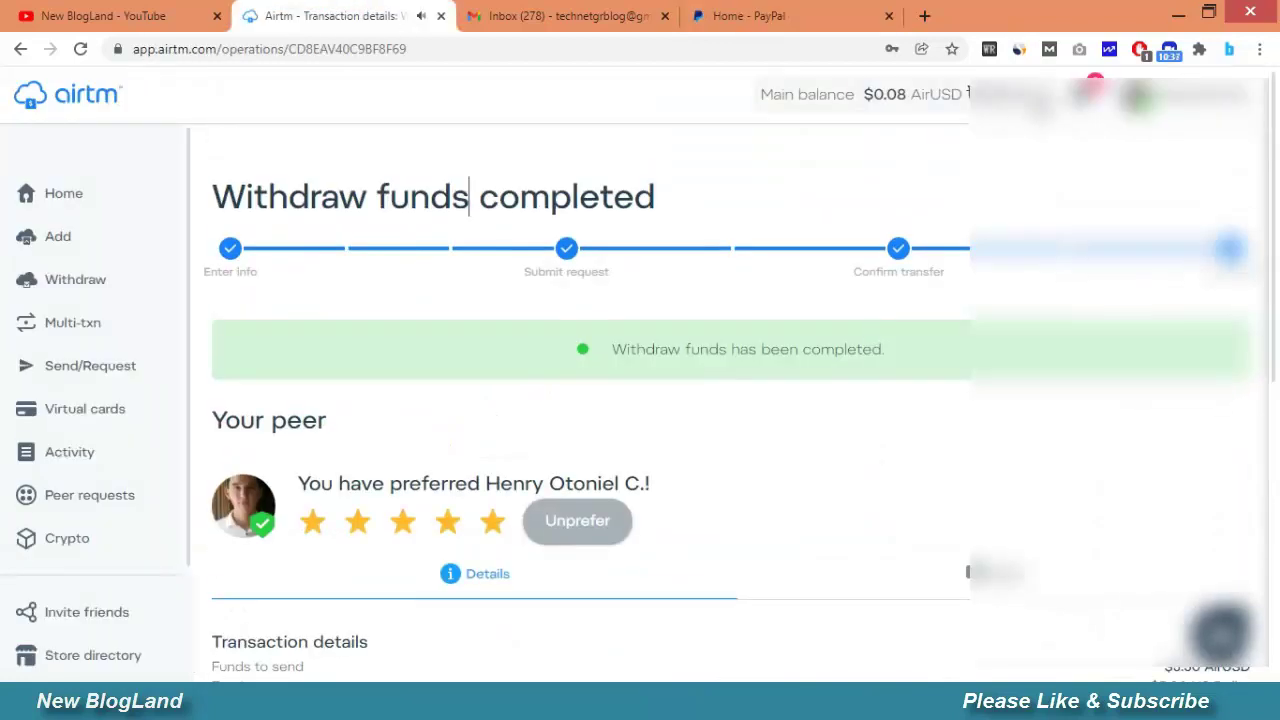
{"action": "left_click", "coordinate": [1088, 93]}
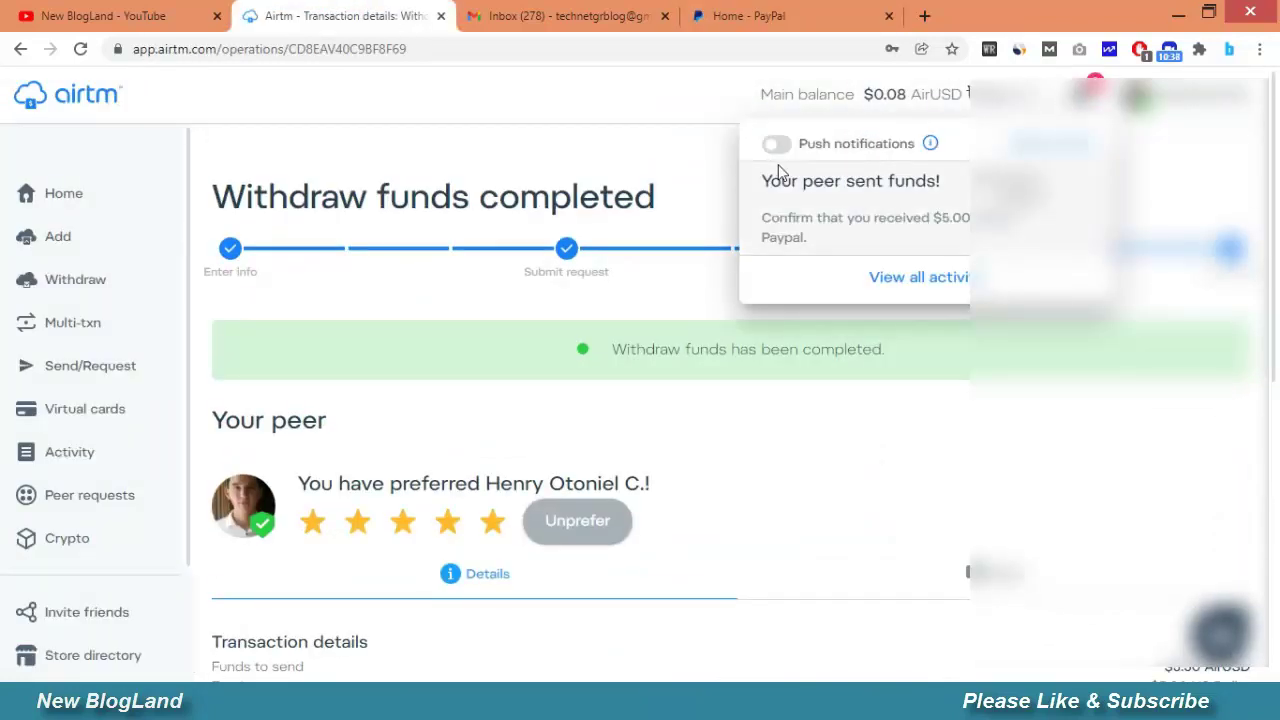
{"action": "left_click", "coordinate": [614, 196]}
{"action": "left_click", "coordinate": [745, 16]}
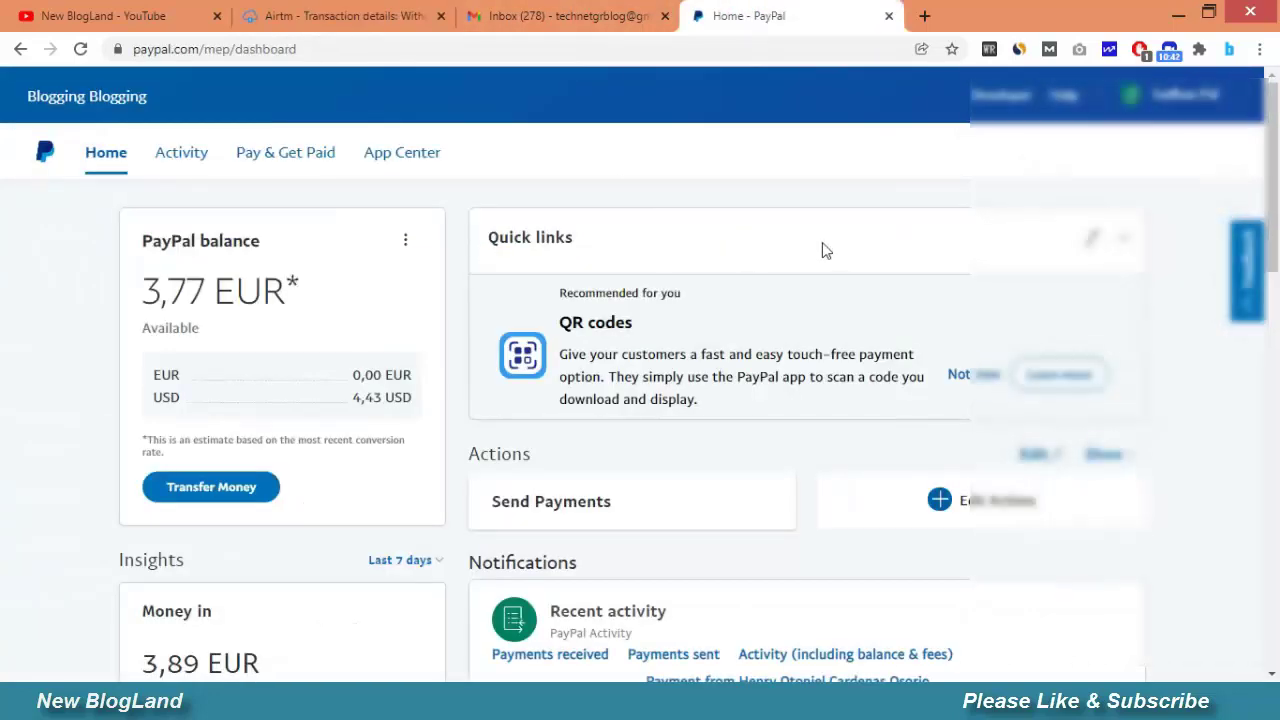